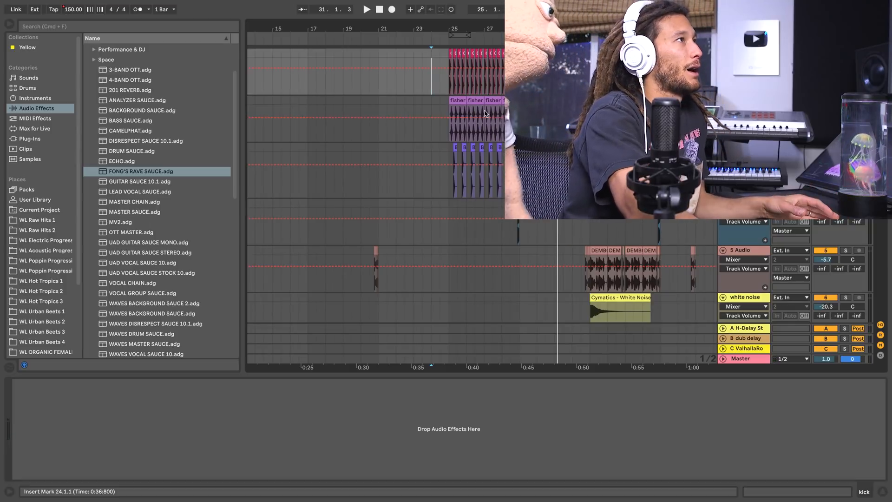
Solo the 808 track and listen to it from bar 25.
drag(513, 28, 487, 28)
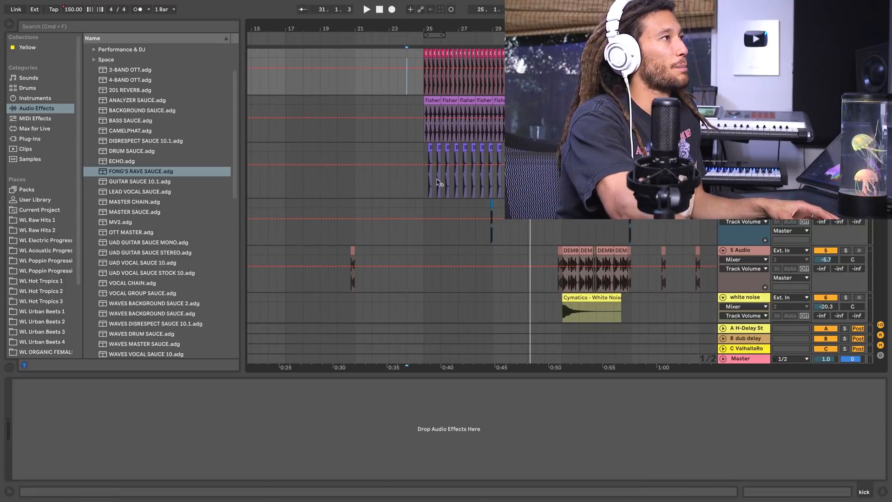
scroll(440, 213, down, 10)
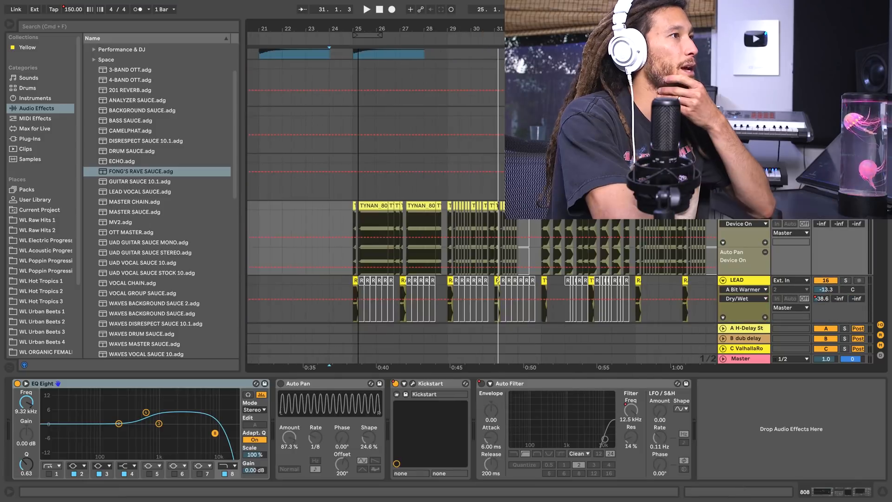
drag(358, 28, 360, 23)
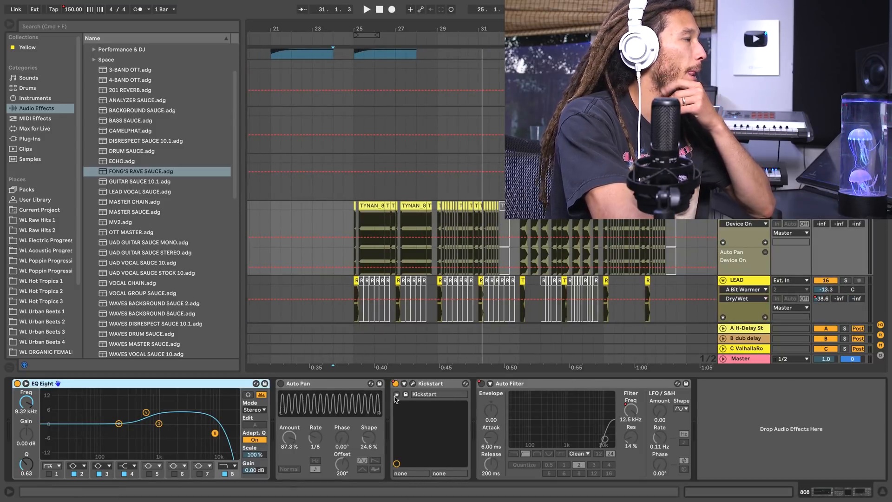
drag(436, 350, 412, 349)
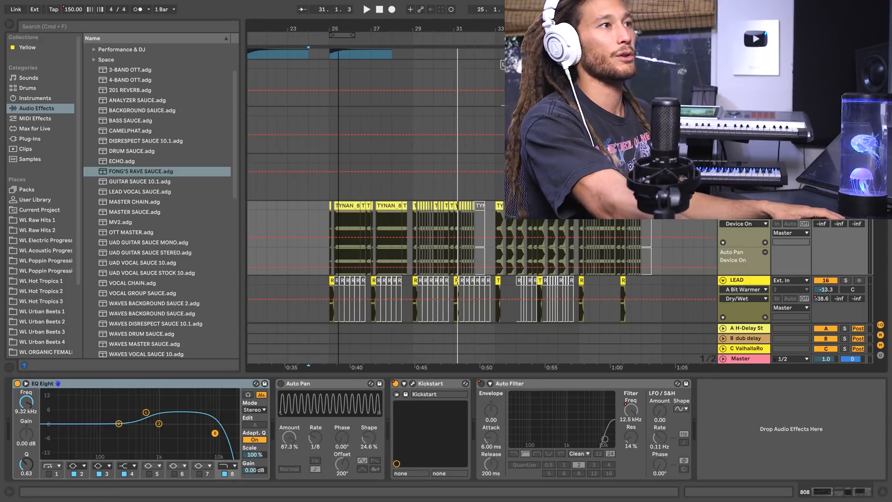
drag(339, 29, 339, 33)
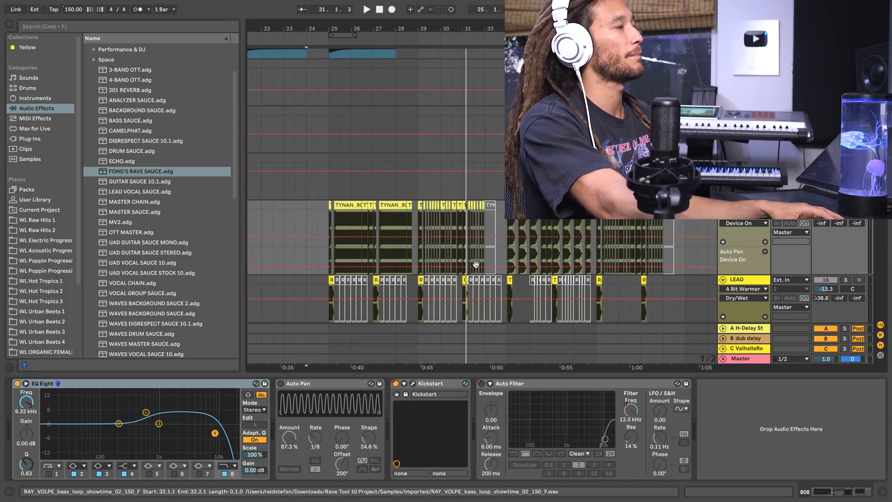
click(327, 226)
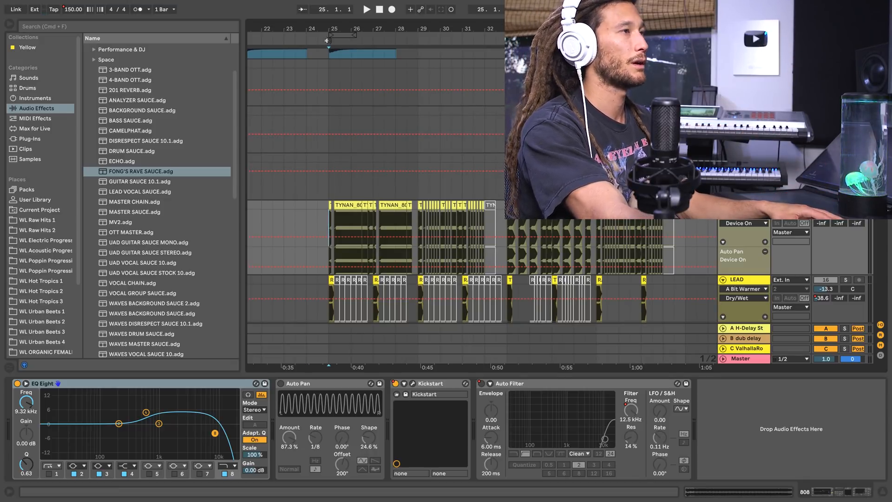
key(space)
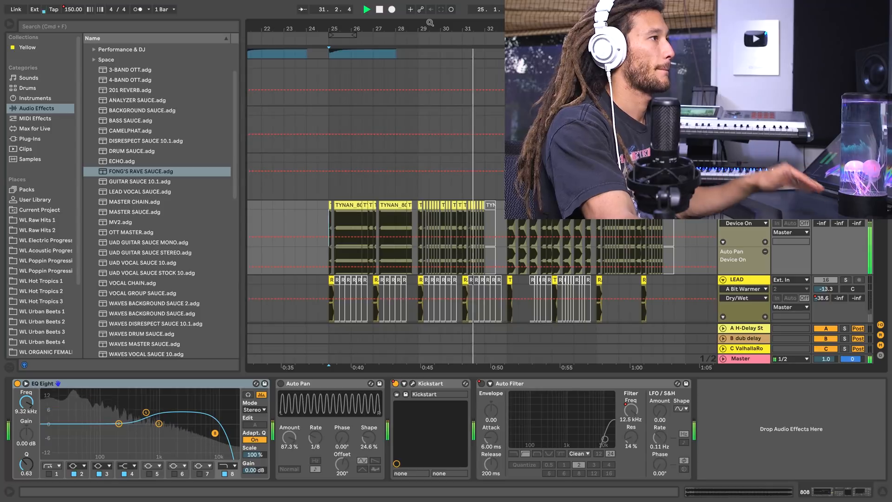
key(space)
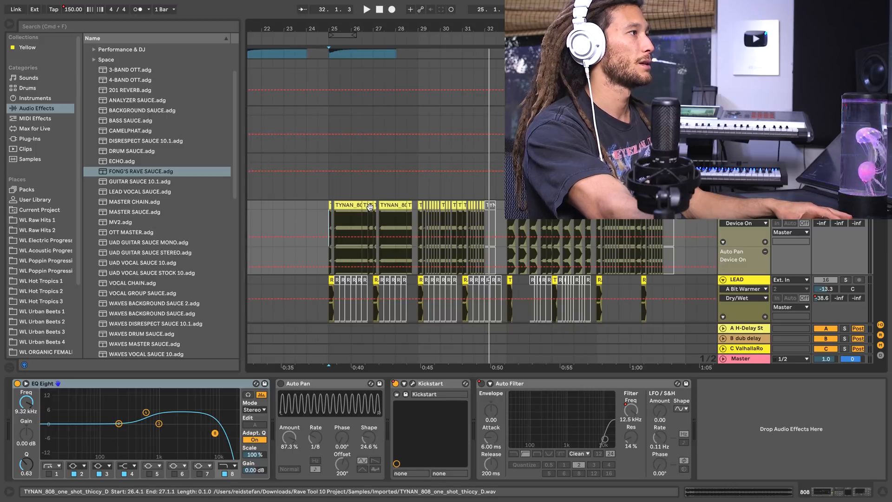
Examine the transposition envelope of the short 808 clip at 26.4.1 and the sample of the long 808 clip at 27.2.1.
double_click(370, 206)
drag(650, 238, 651, 222)
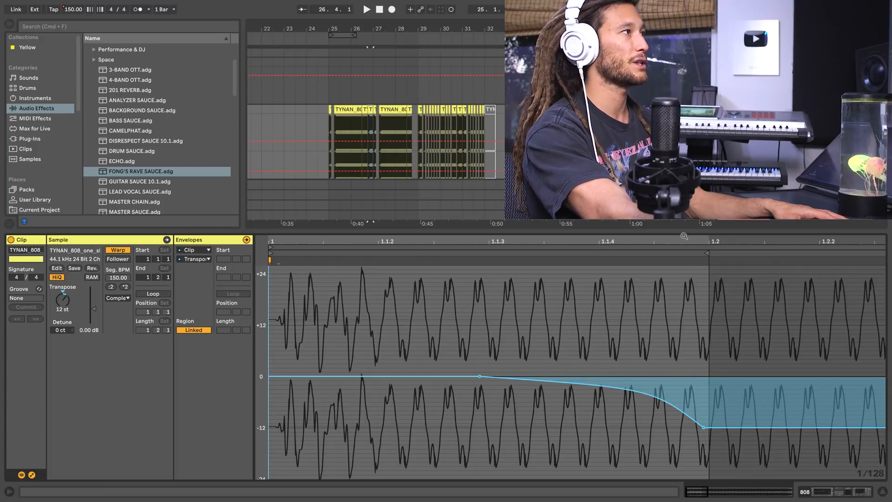
click(394, 109)
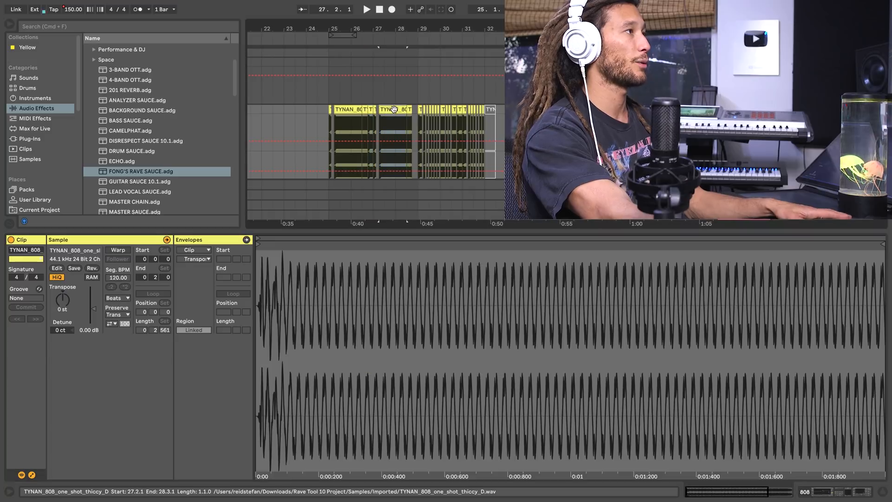
key(space)
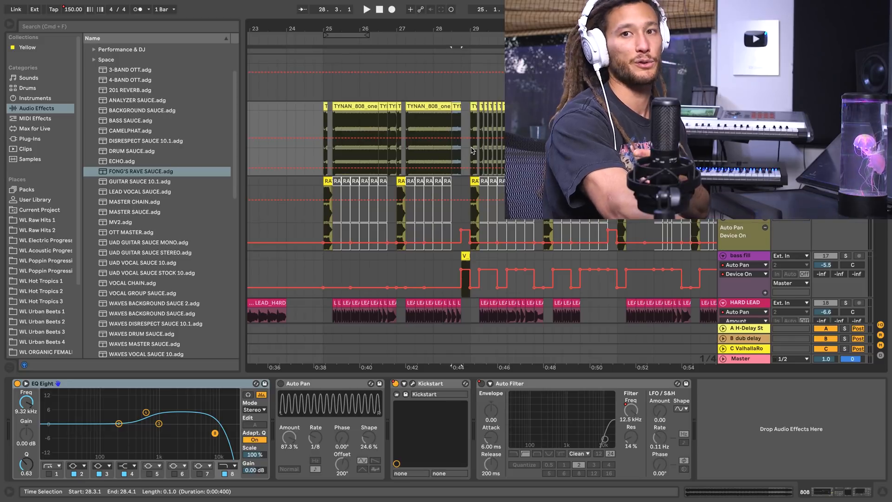
Listen to the soloed 808 pattern from bar 29.
drag(469, 29, 446, 41)
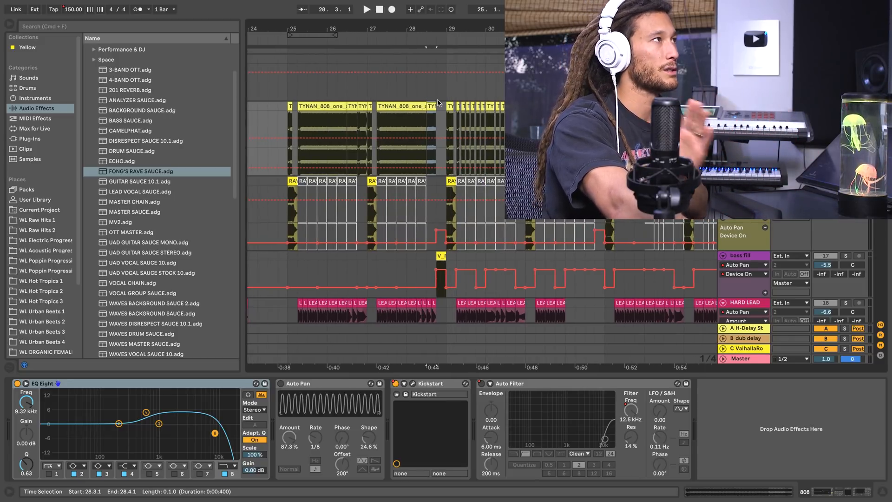
click(445, 36)
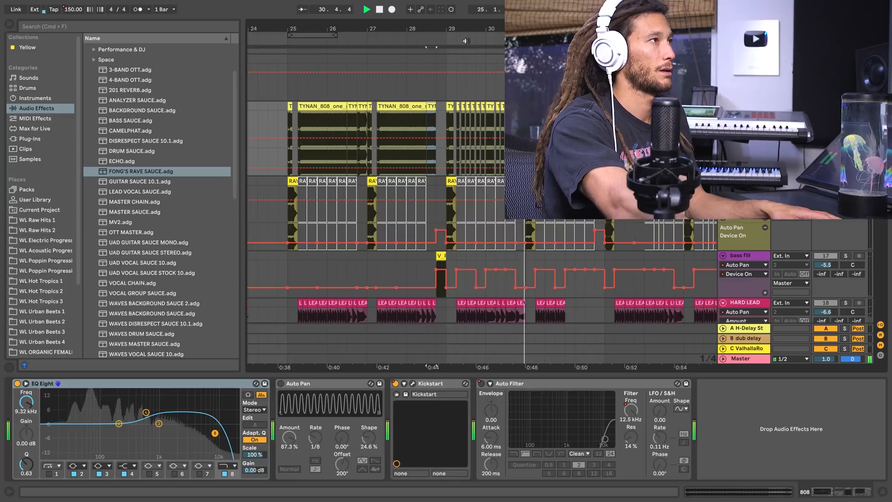
key(space)
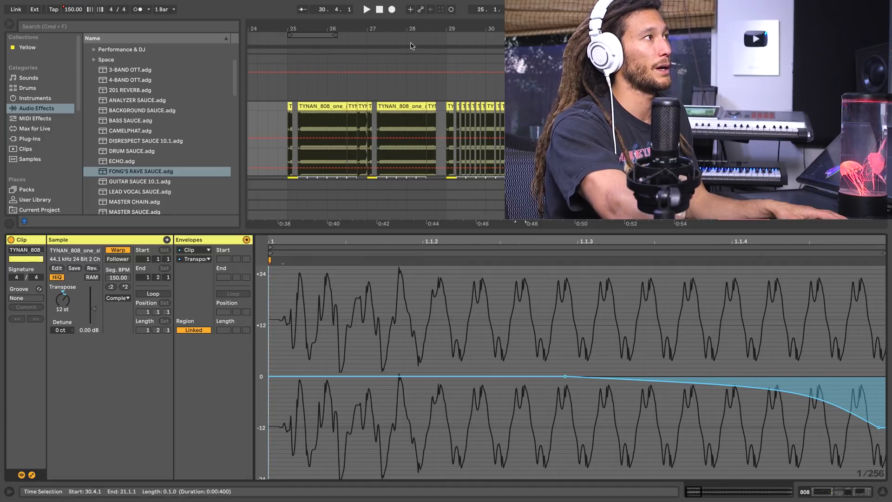
Examine the short chopped 808 clip at 29.2.3 and play the arrangement from it.
drag(473, 29, 444, 66)
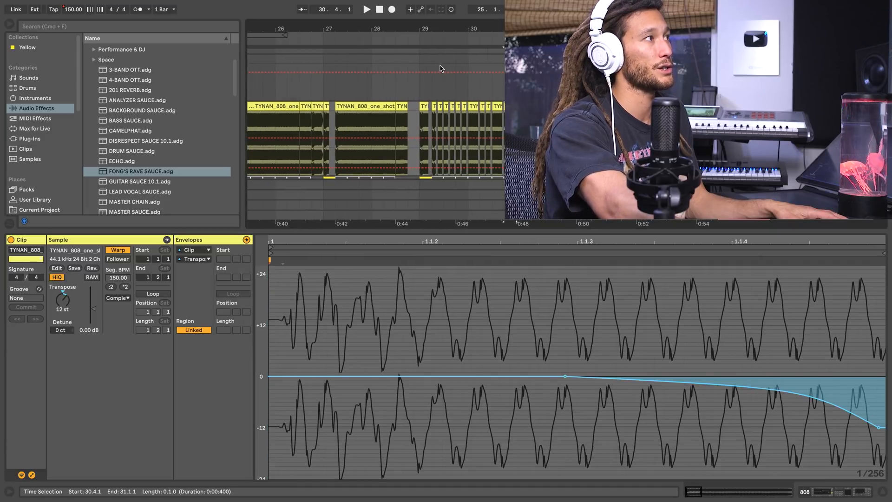
click(439, 106)
key(space)
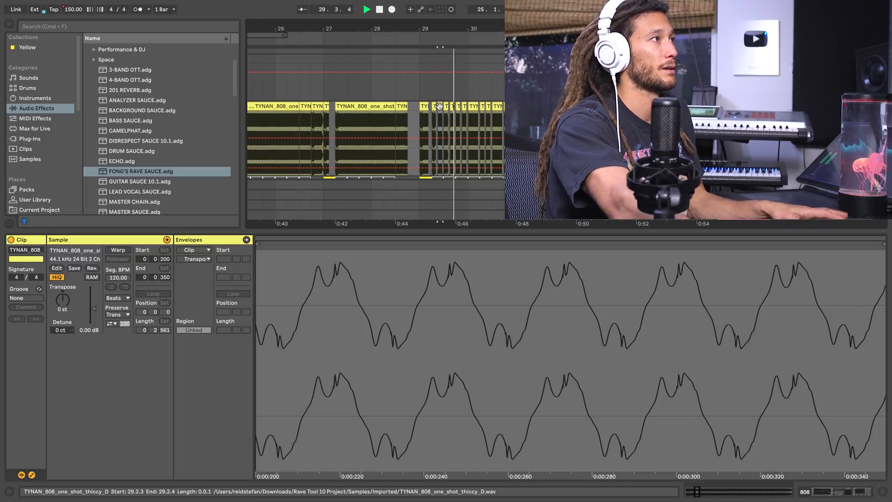
key(space)
scroll(439, 107, left, 1)
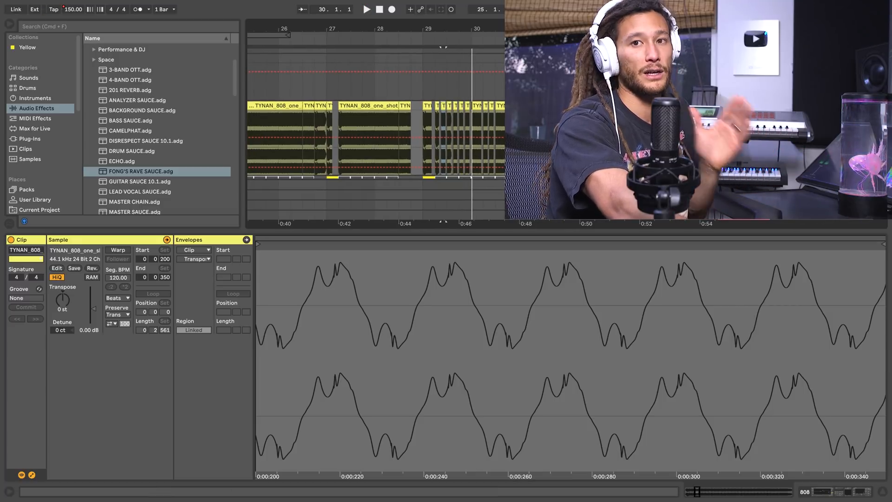
scroll(512, 134, down, 2)
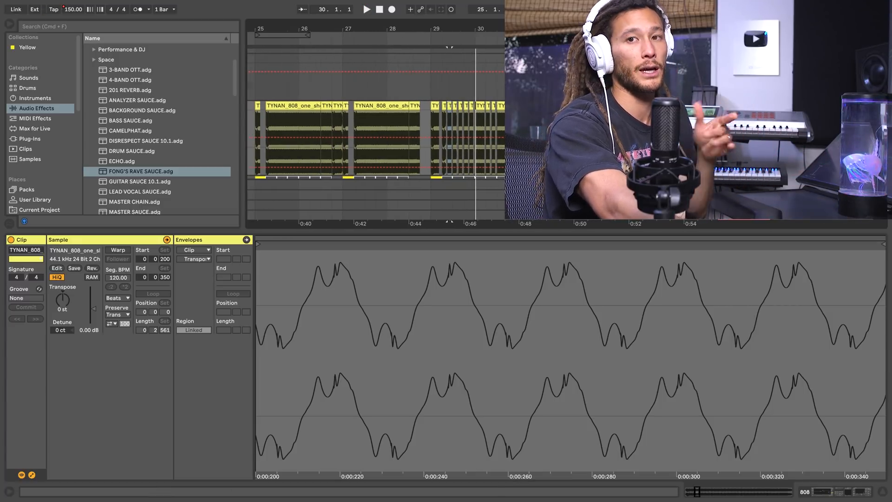
scroll(515, 135, down, 1)
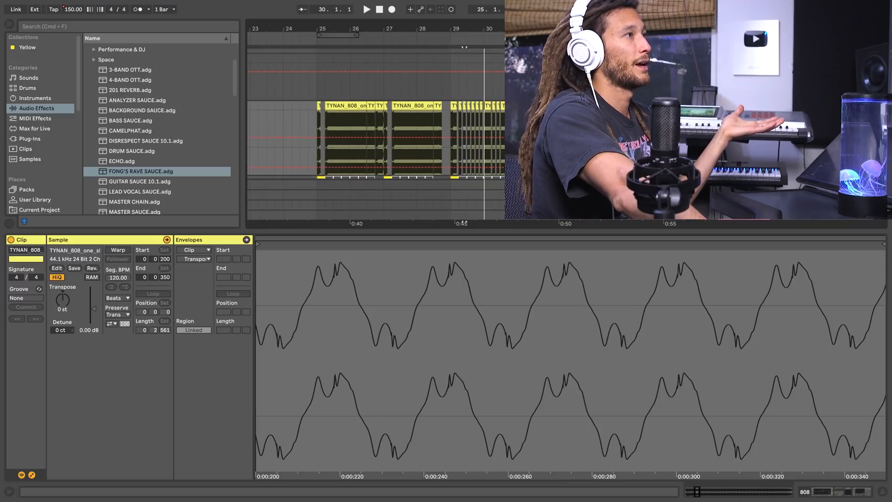
scroll(515, 135, up, 1)
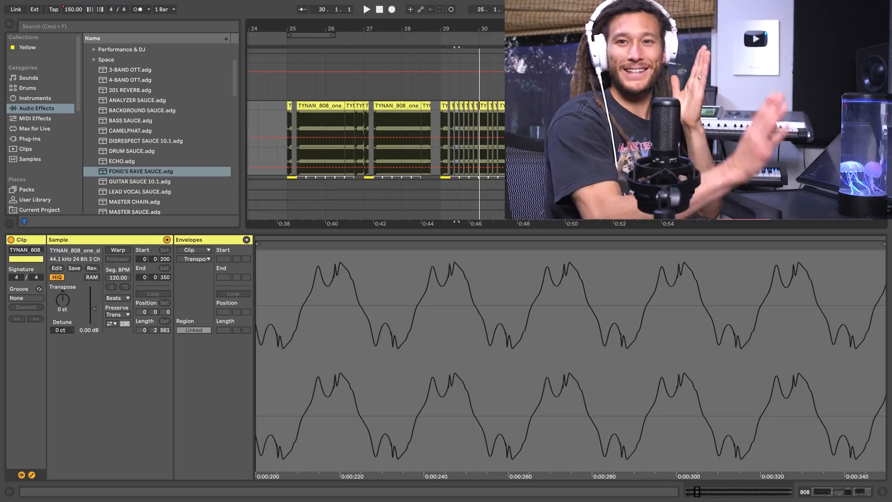
scroll(504, 135, up, 1)
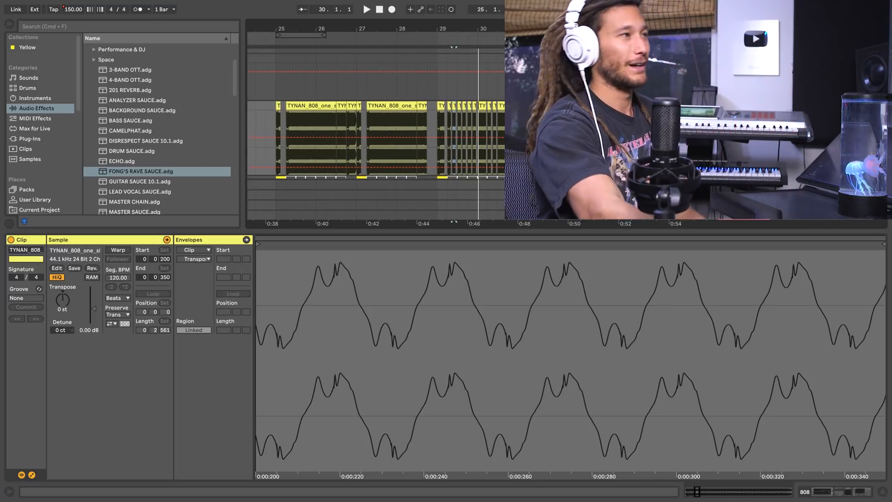
Open the Kickstart plug-in on the 808 track, examine its curve and mix settings, and close its window.
mouse_move(472, 31)
mouse_down()
mouse_move(456, 45)
mouse_move(461, 32)
mouse_up()
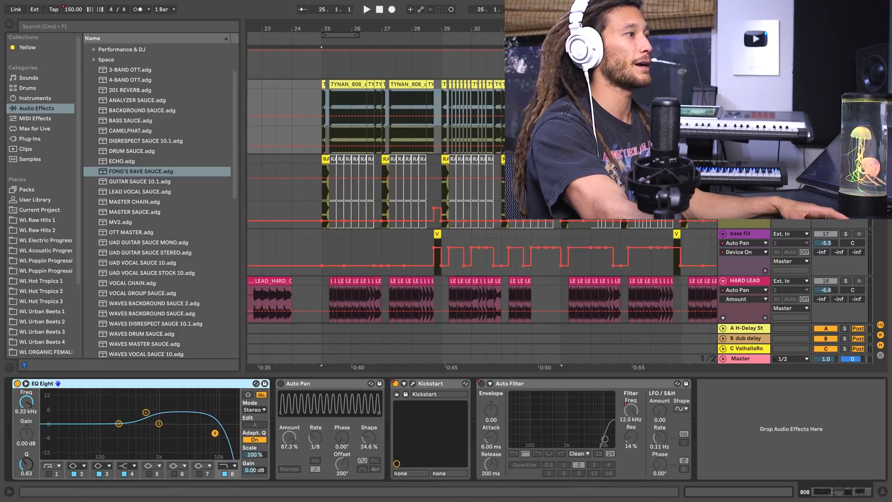
click(413, 383)
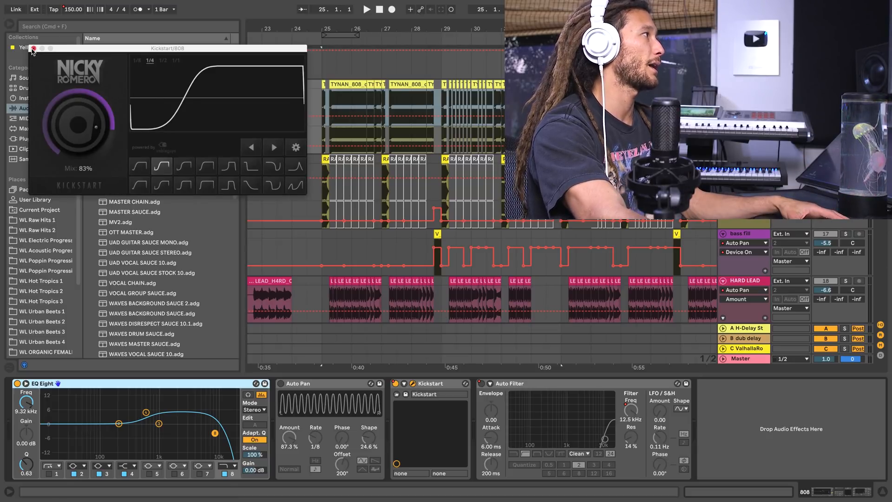
drag(72, 50, 78, 54)
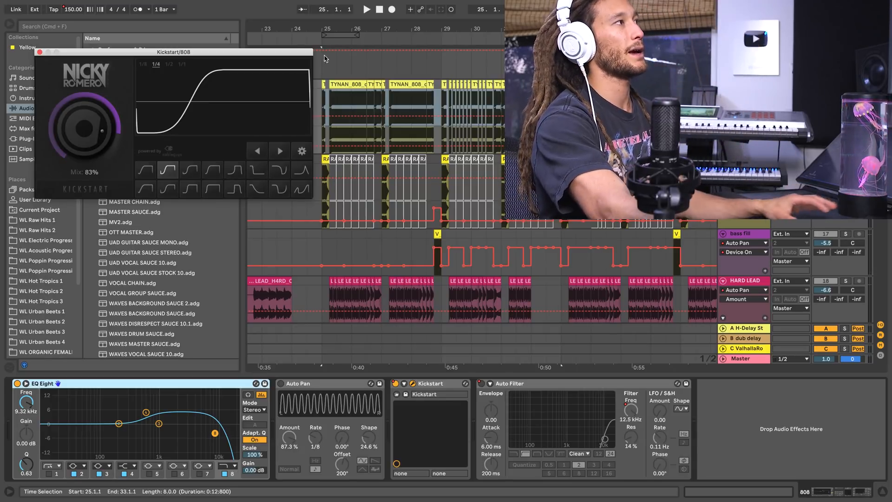
drag(362, 31, 393, 27)
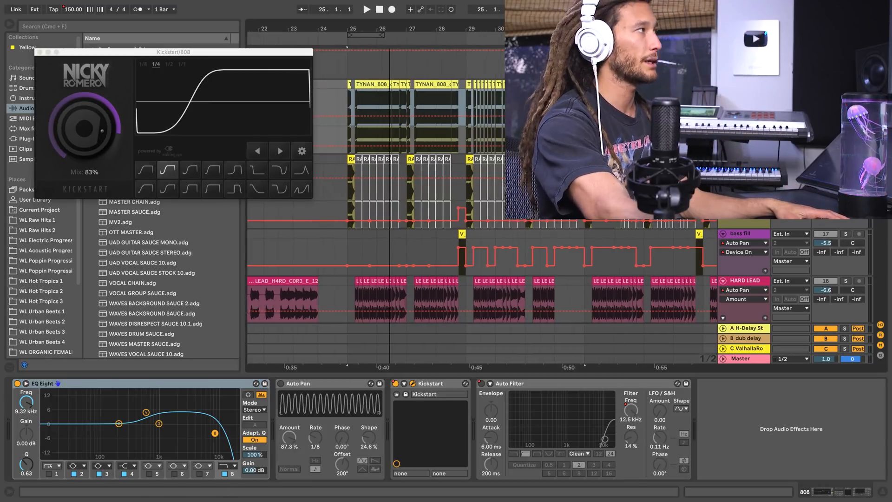
click(40, 52)
Listen to the sidechained 808 from bar 25, and to its second section from bar 33.
click(352, 41)
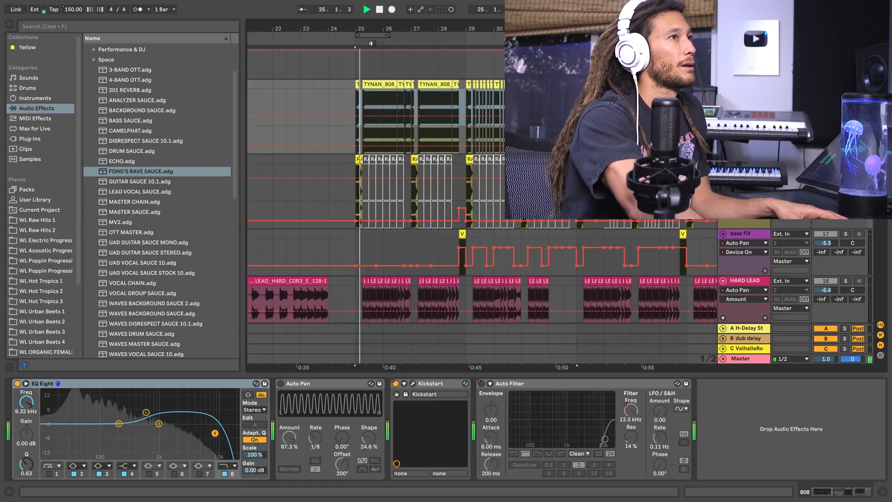
key(space)
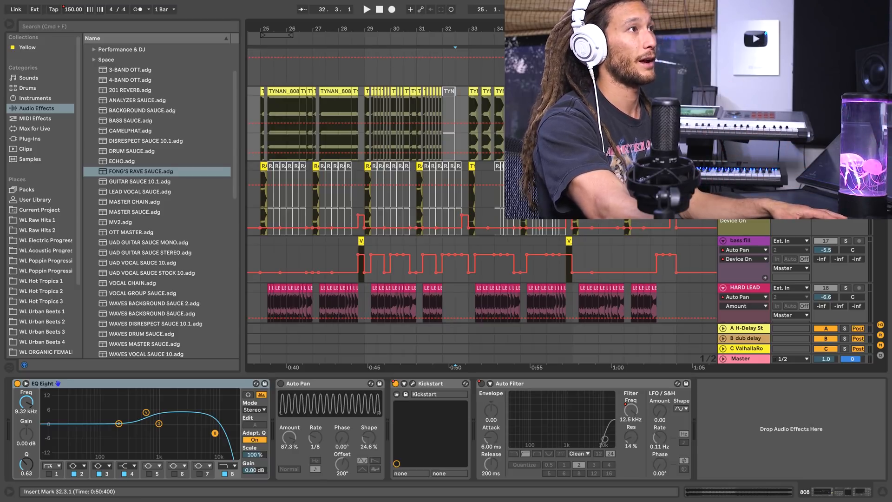
drag(682, 116, 251, 135)
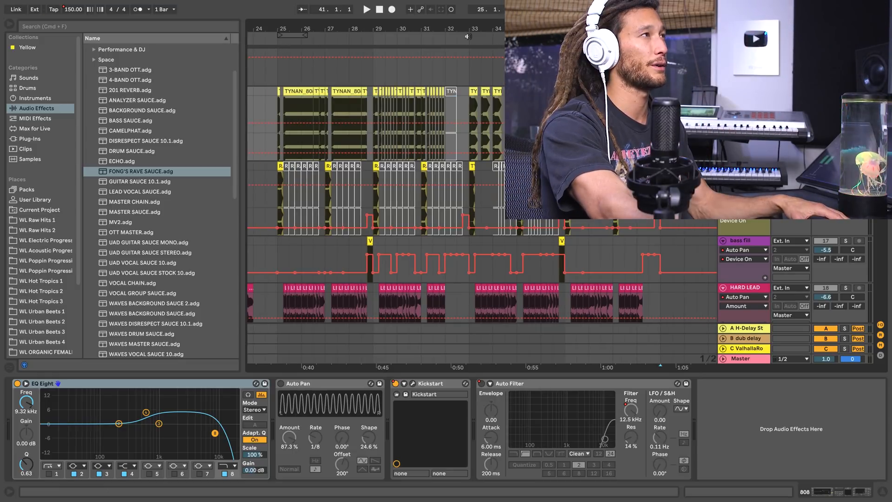
click(468, 36)
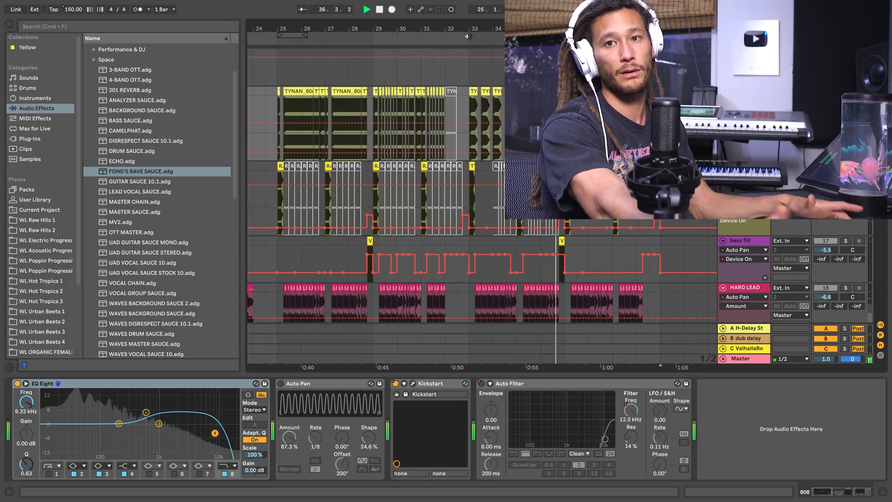
key(space)
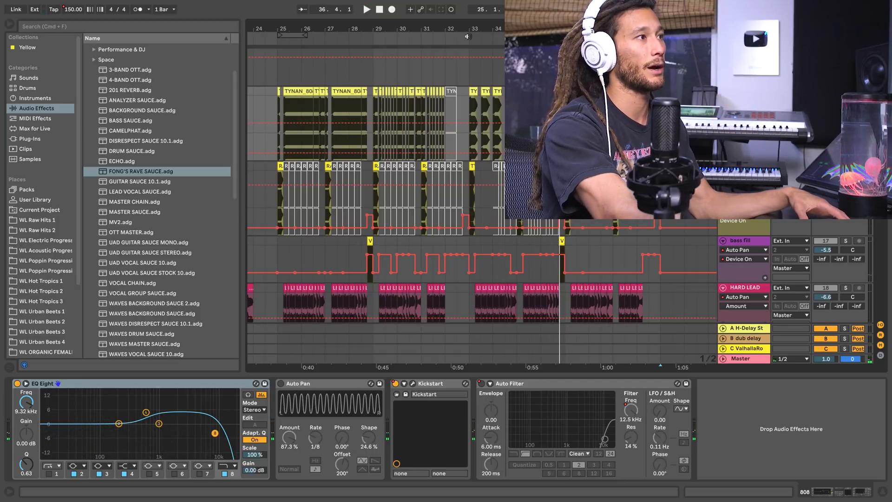
Replay the second section from bar 33 with the drum, white noise and siren tracks in view, and unsolo the 808.
scroll(482, 204, up, 14)
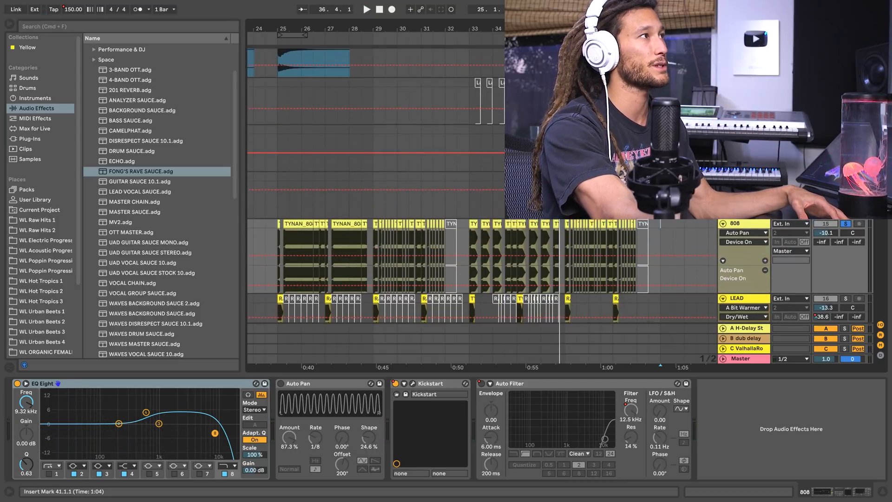
scroll(481, 204, down, 2)
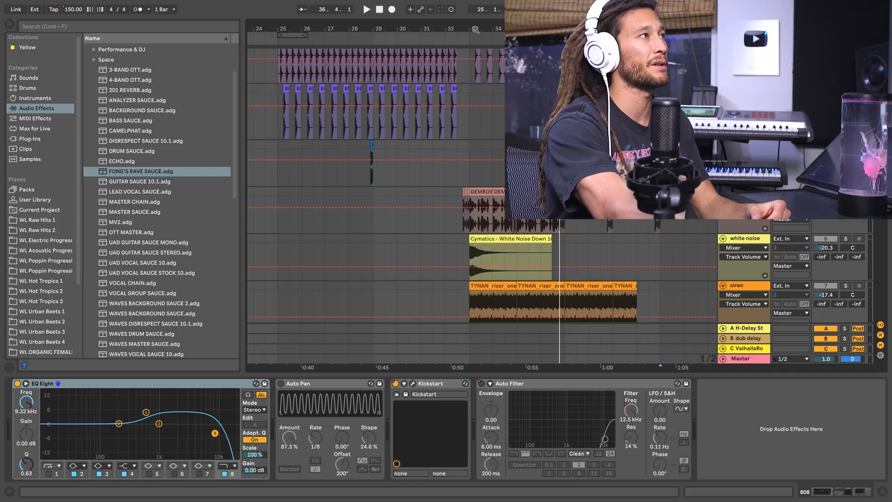
drag(475, 30, 463, 29)
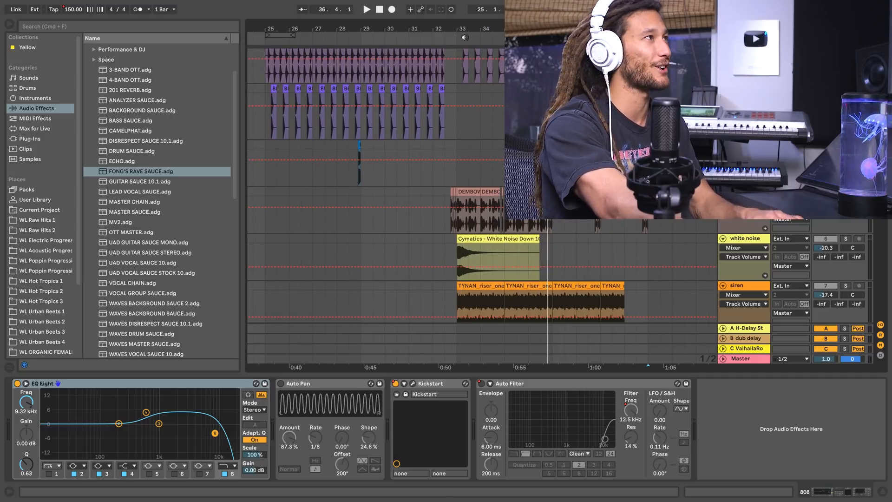
click(454, 39)
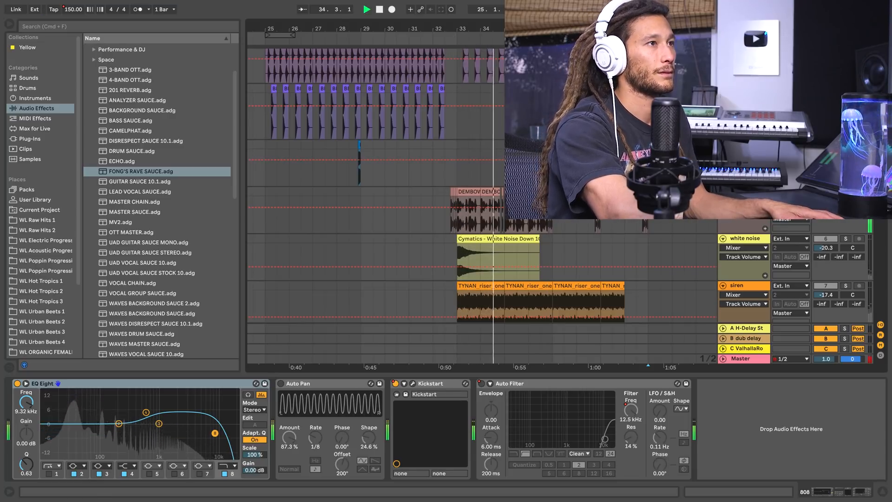
key(space)
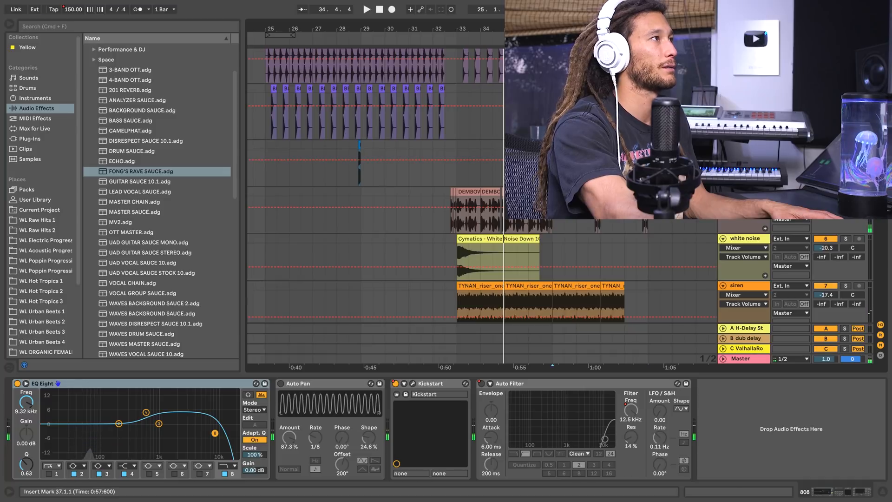
Look through the drop's tracks down to the hard lead and open its clip at 26.2.1.
click(500, 135)
key(minus)
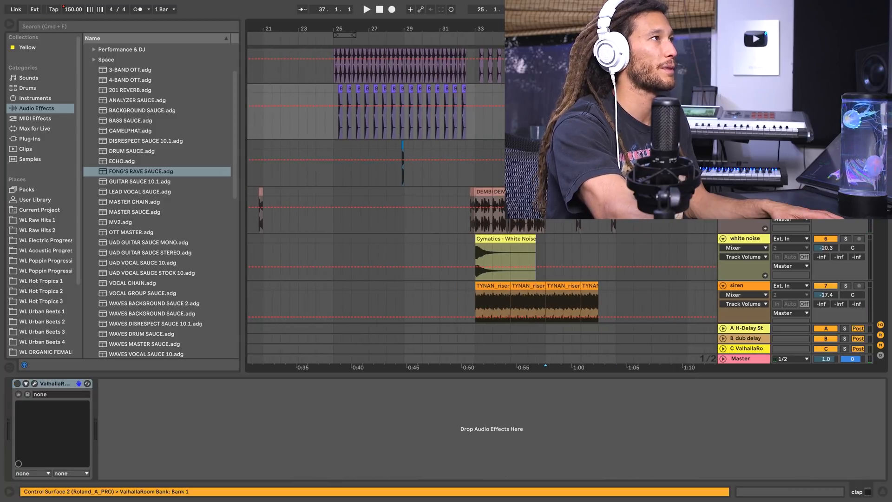
scroll(481, 186, up, 3)
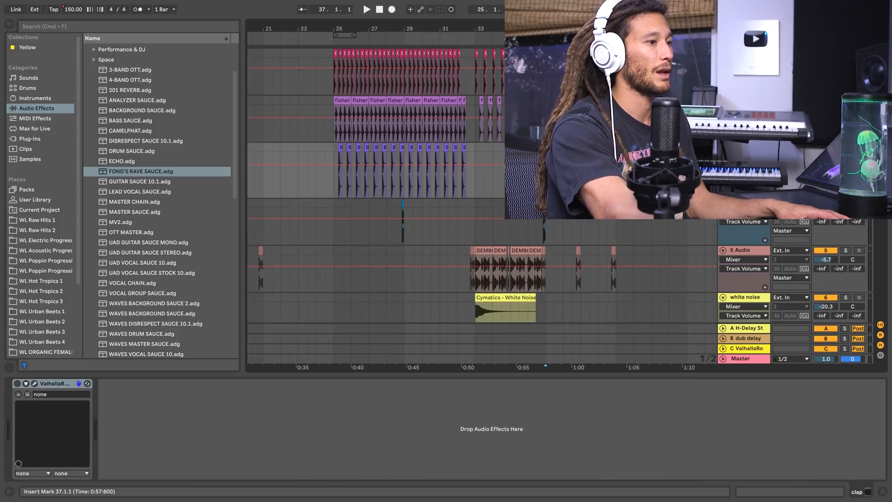
scroll(481, 186, down, 4)
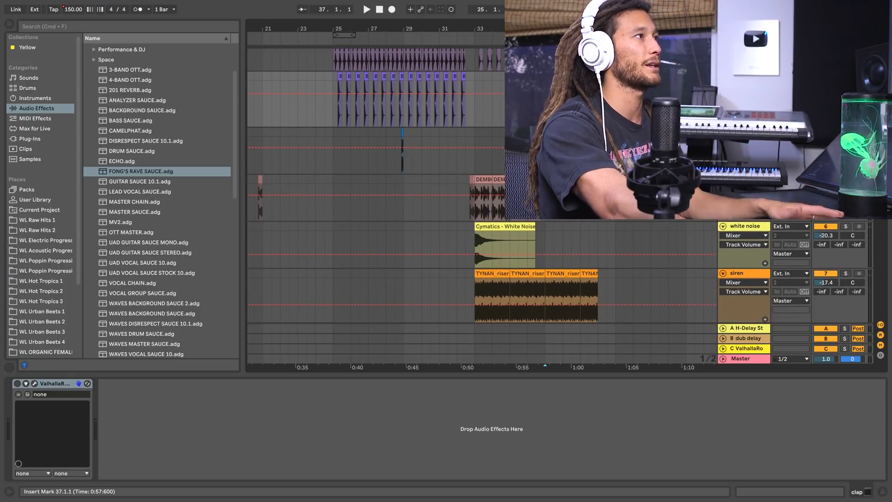
scroll(453, 180, down, 1)
scroll(474, 223, down, 15)
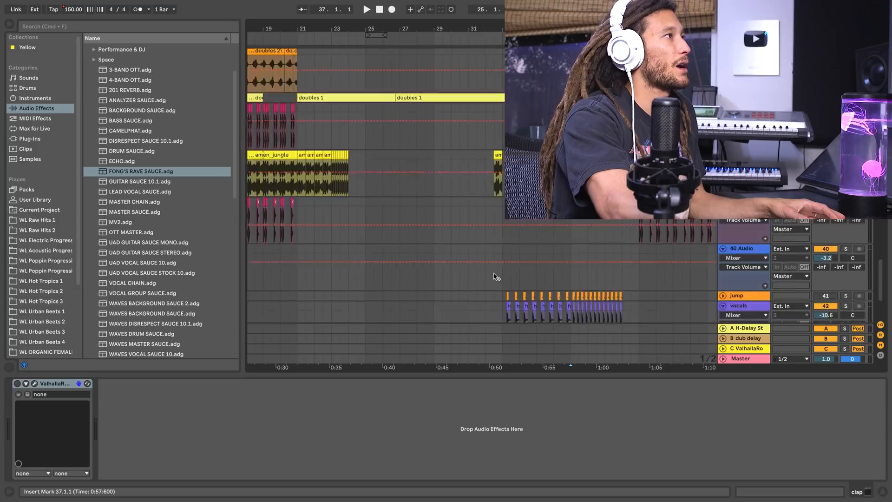
scroll(495, 276, up, 15)
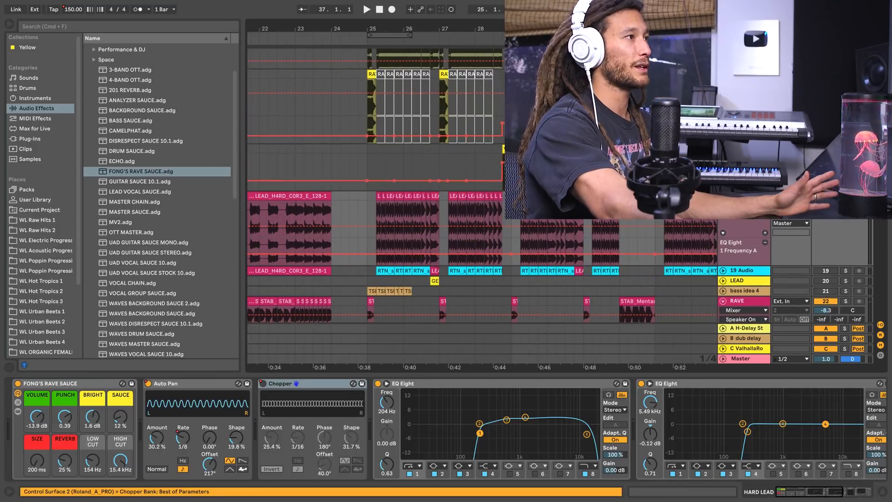
scroll(444, 220, up, 1)
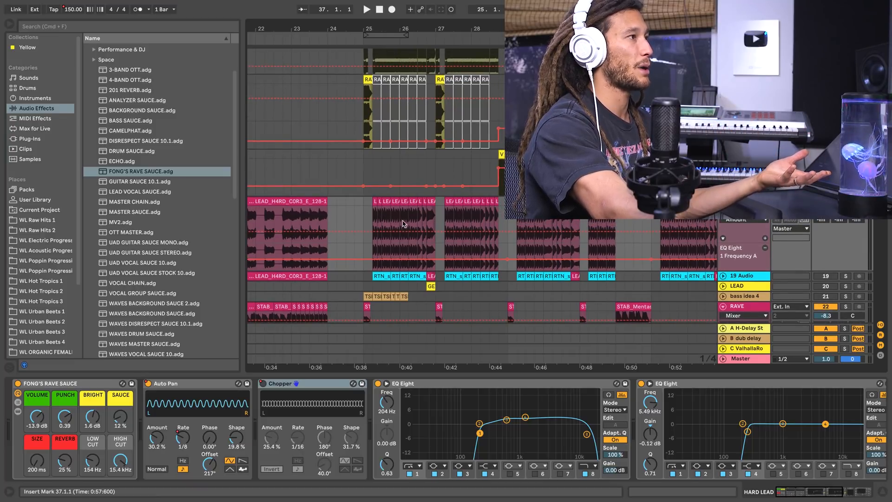
double_click(421, 209)
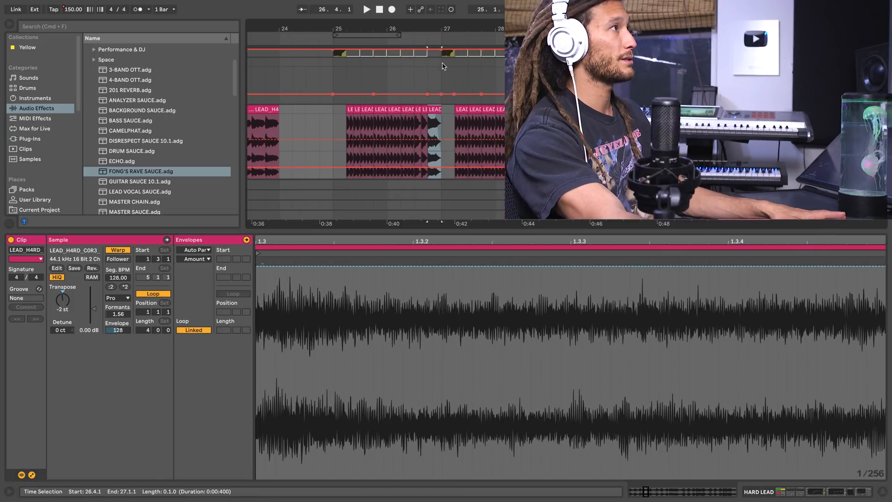
Examine the hard lead clip at 26.4.1 and play bar 26 from several points.
drag(418, 29, 418, 42)
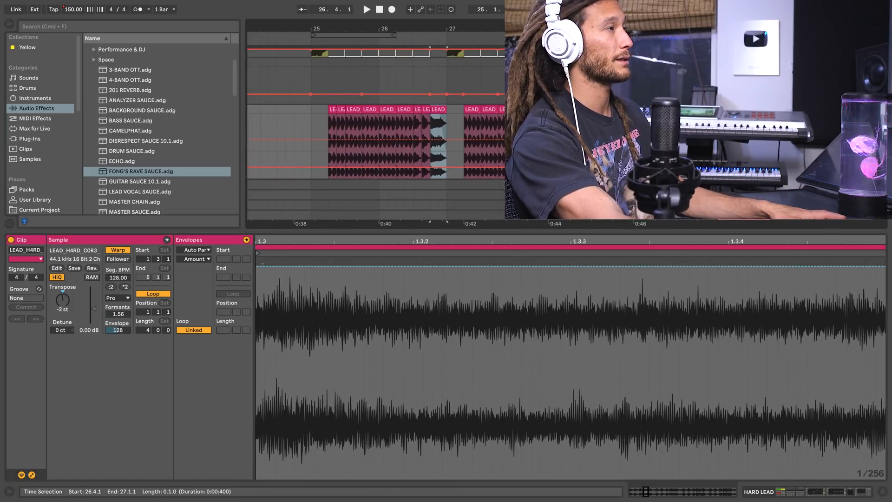
click(395, 42)
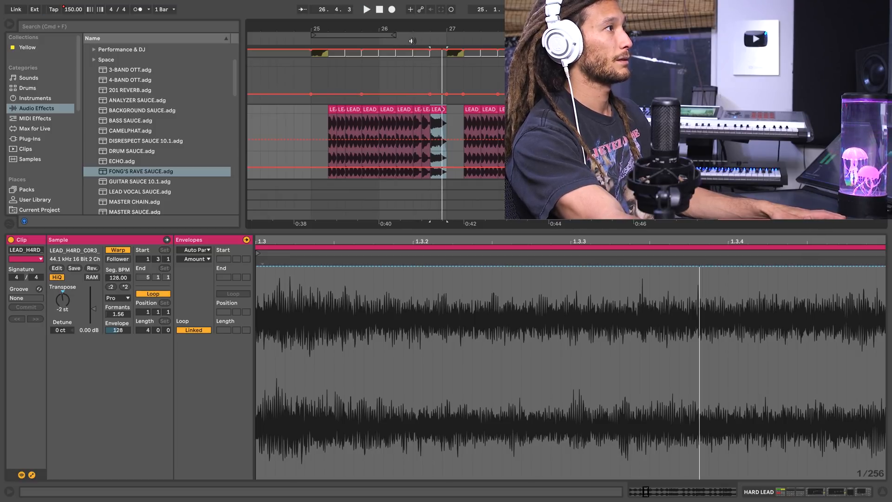
click(412, 41)
key(space)
click(428, 41)
key(space)
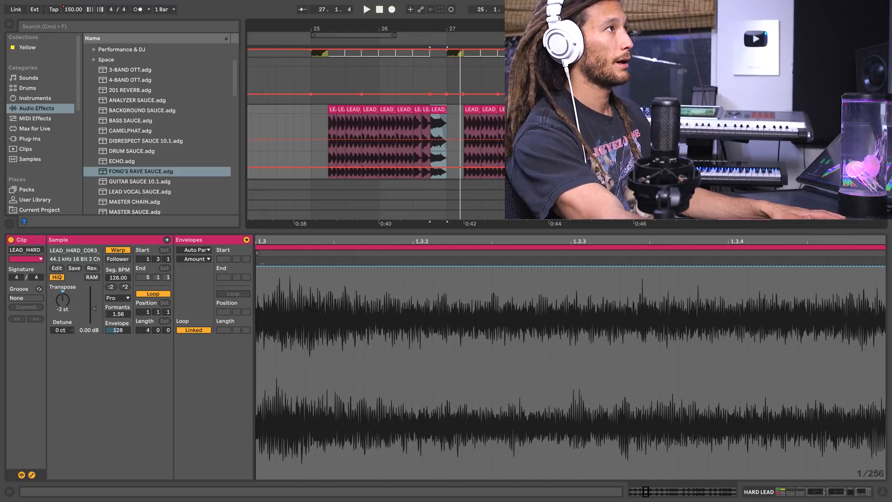
Show the hard lead's effect chain and solo the hard lead track.
scroll(531, 140, down, 5)
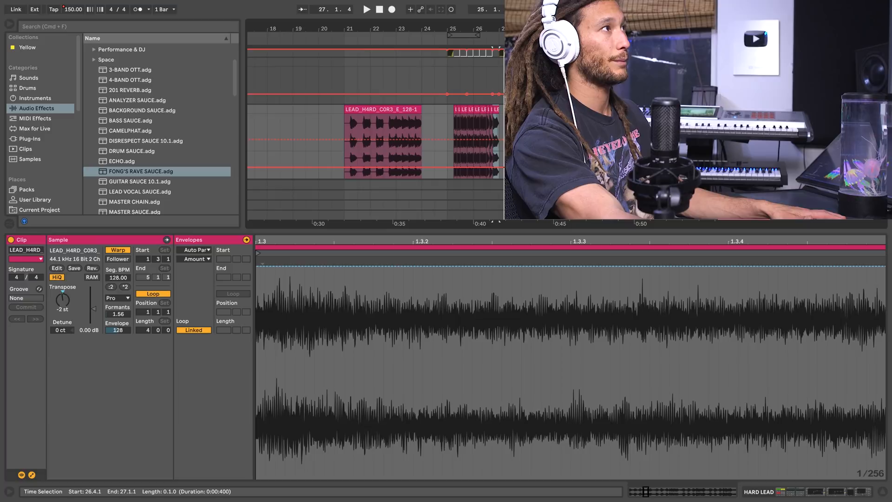
drag(539, 28, 488, 11)
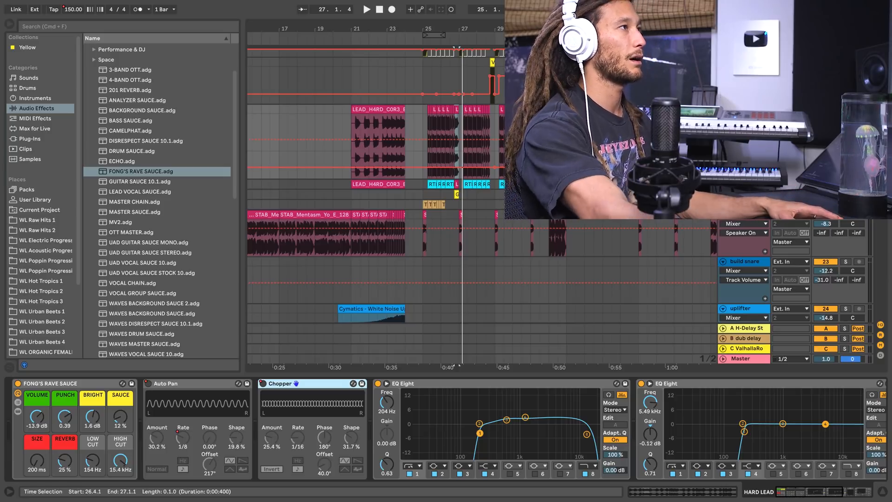
drag(473, 28, 446, 41)
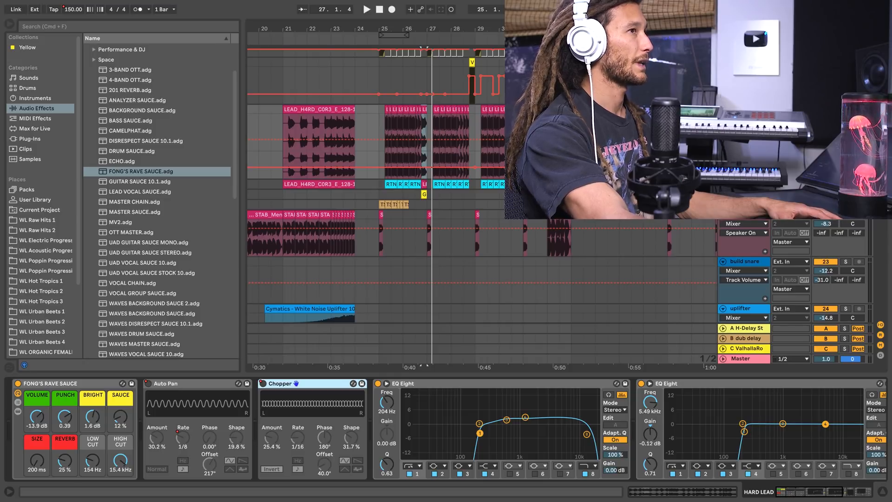
click(432, 74)
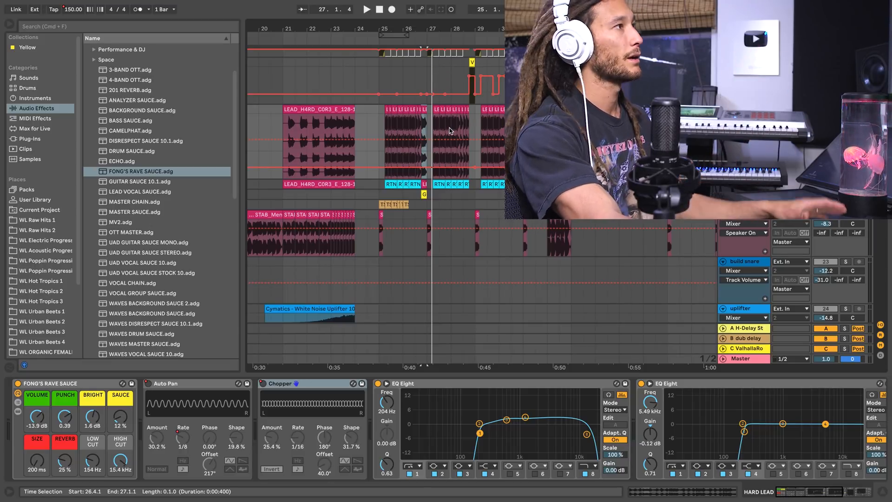
drag(475, 29, 487, 48)
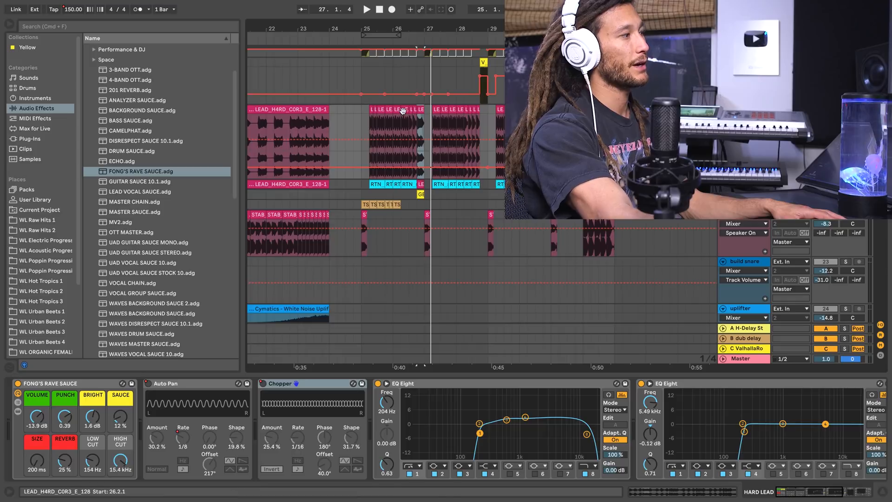
Open the hard lead clip at 26.2.1, then select the lead clips from bar 25 to bar 29 and play them.
double_click(402, 109)
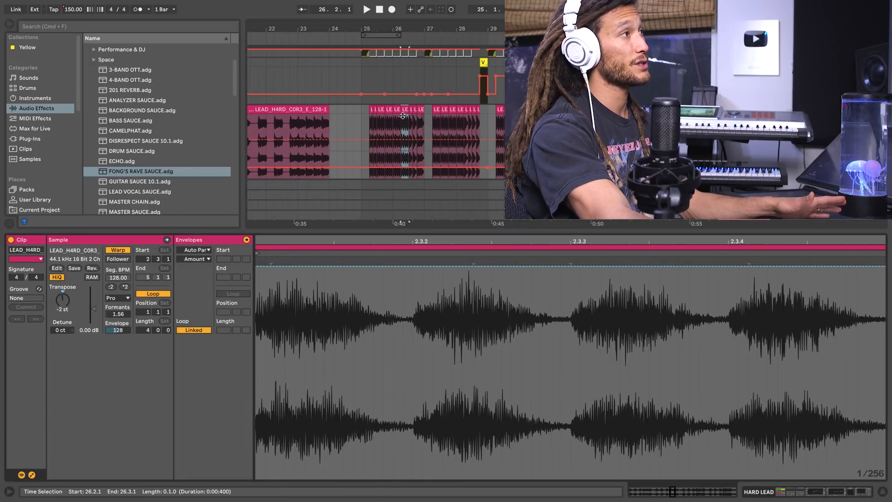
drag(488, 113, 362, 119)
key(space)
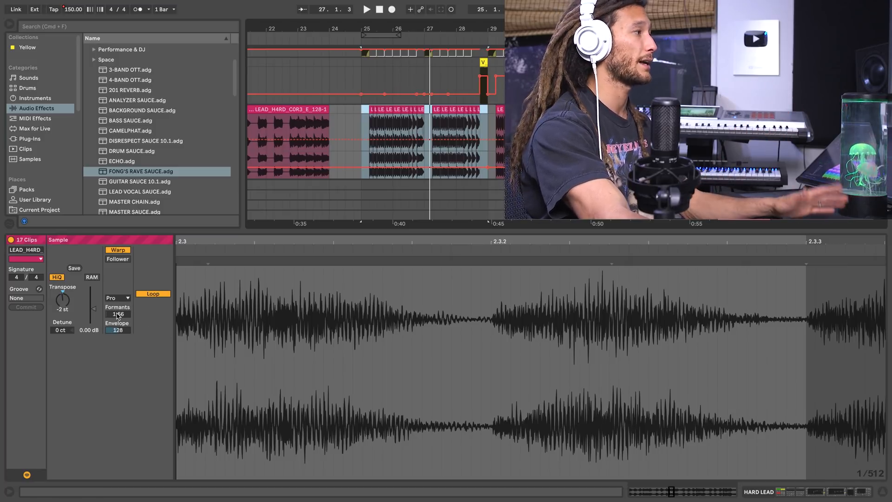
Audition the selected hard lead clips with formants at 0.00, and restore the formants to 1.56.
drag(125, 314, 125, 357)
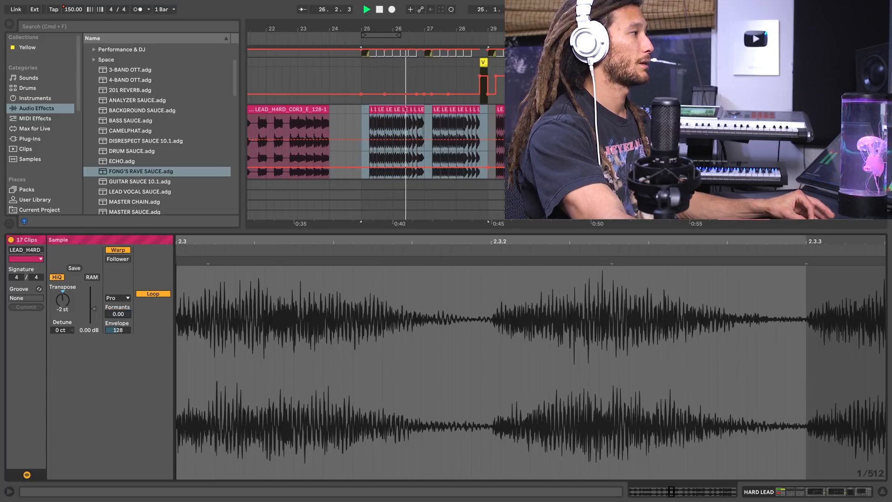
drag(119, 317, 119, 315)
key(space)
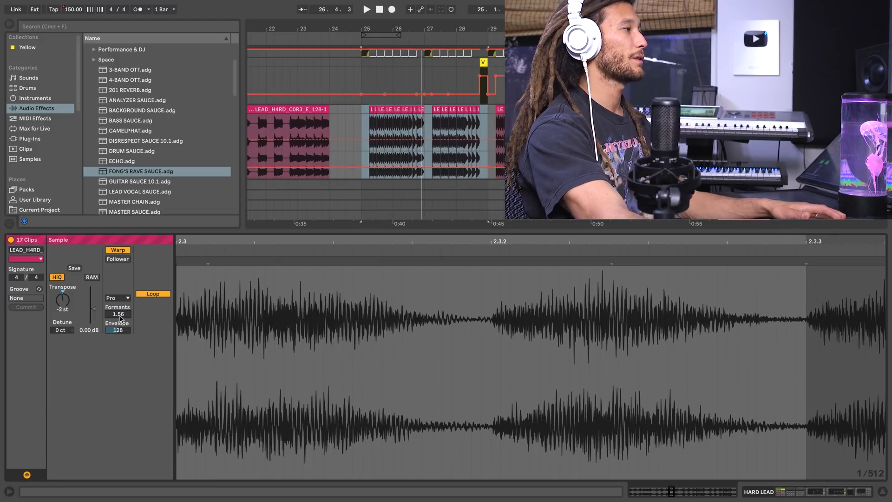
Examine the transpose and formant settings of the hard lead clip at 29.3.1 and play the lead from bar 29.
click(508, 110)
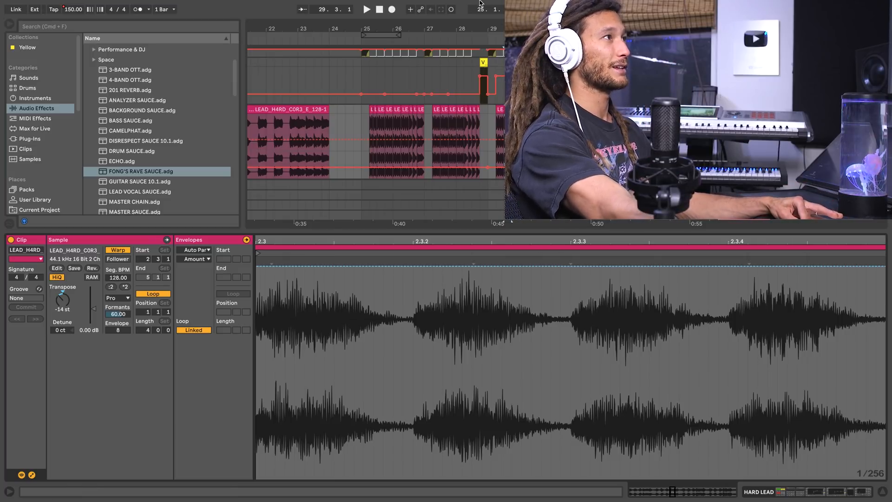
scroll(472, 38, right, 1)
click(472, 38)
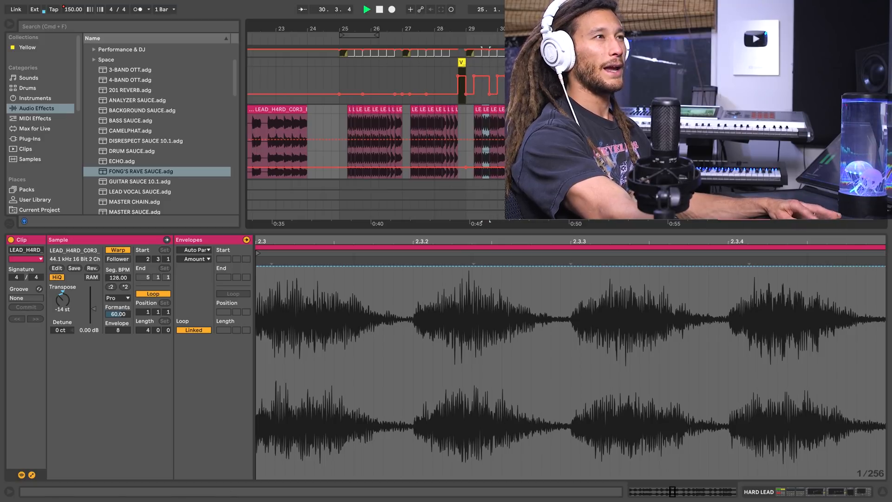
key(space)
Check the hard lead's effect chain against its clip settings, and place the insert marker at 32.3.1.
key(shift+Tab)
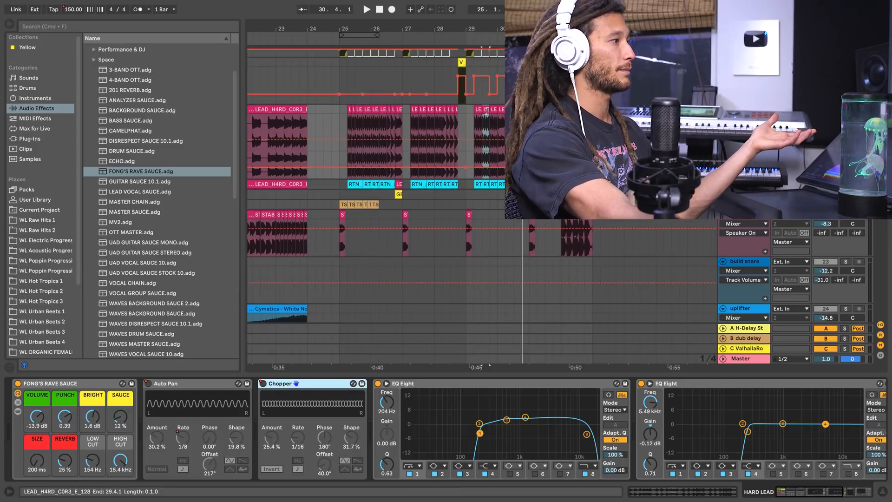
key(shift+Tab)
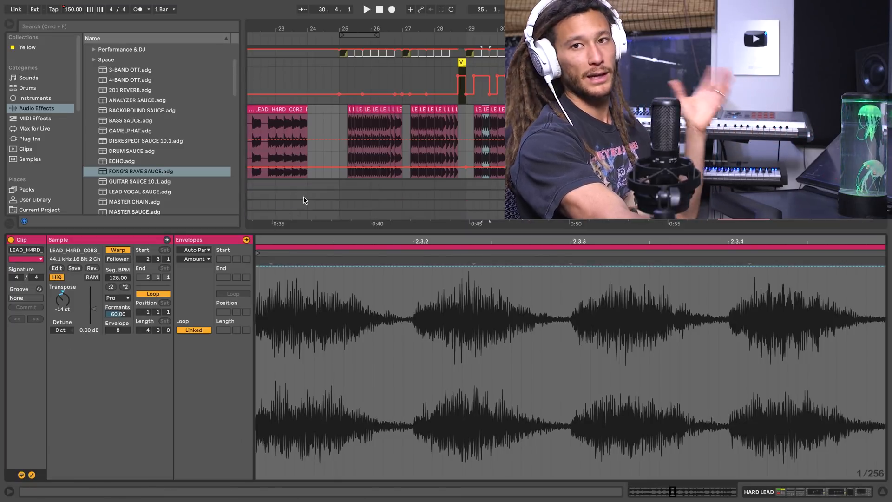
key(minus)
click(564, 142)
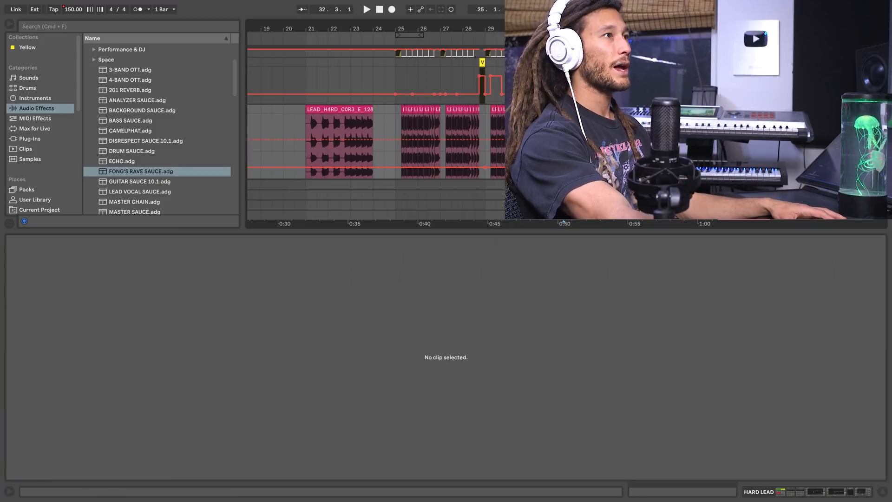
key(shift+Tab)
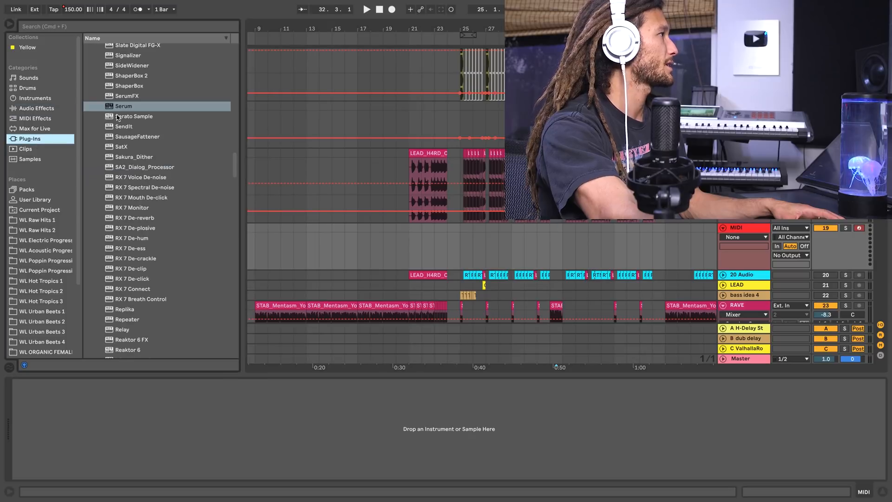
Load Serum with its Init preset on the new MIDI track and close the plug-in window.
click(126, 107)
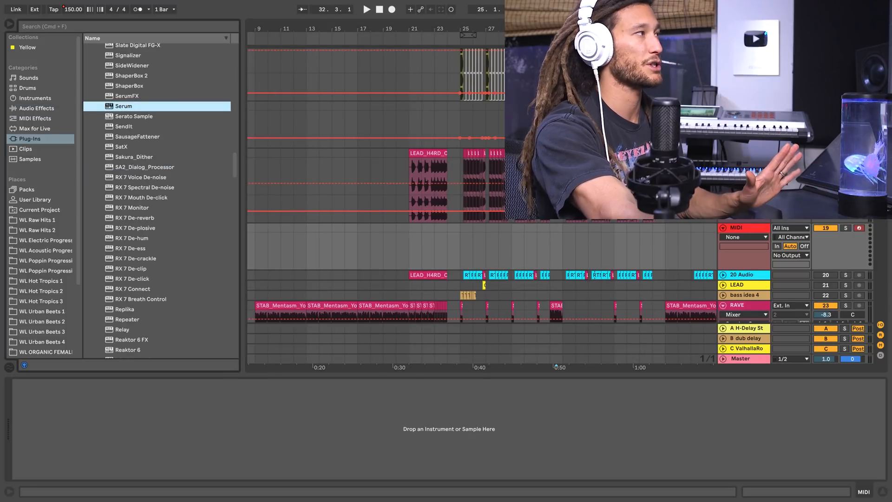
key(Return)
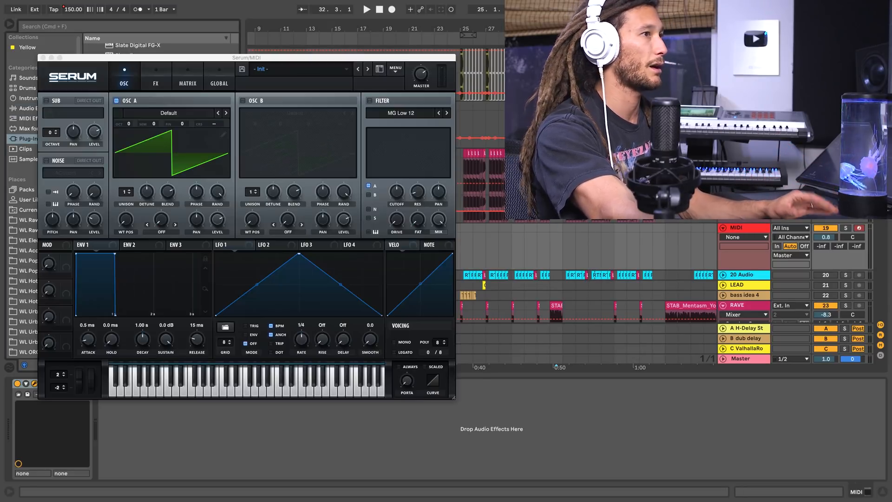
click(43, 59)
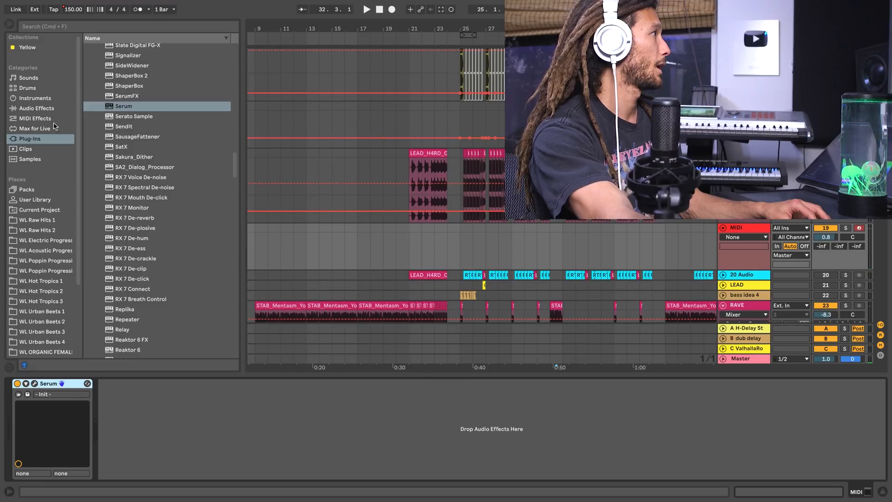
Add the FONG'S RAVE SAUCE rack after Serum, setting its size to 262 ms, bright to 4.4 dB and volume to -14.8 dB.
click(46, 110)
click(146, 172)
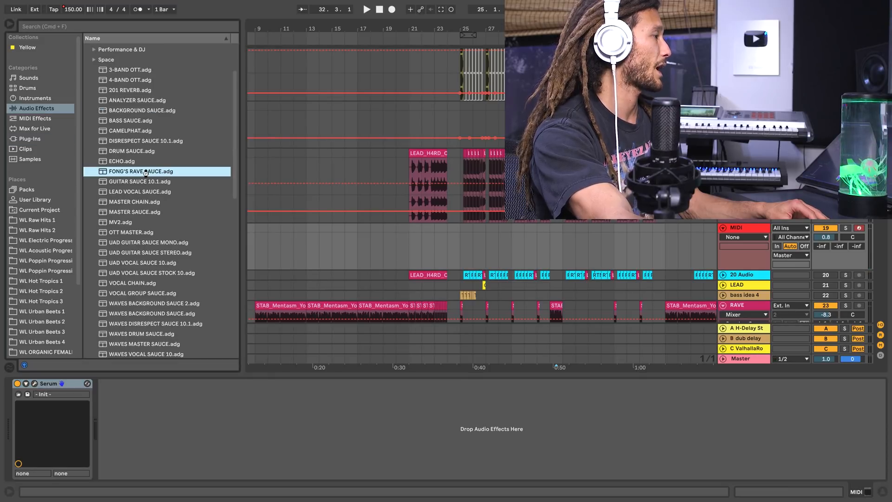
key(Return)
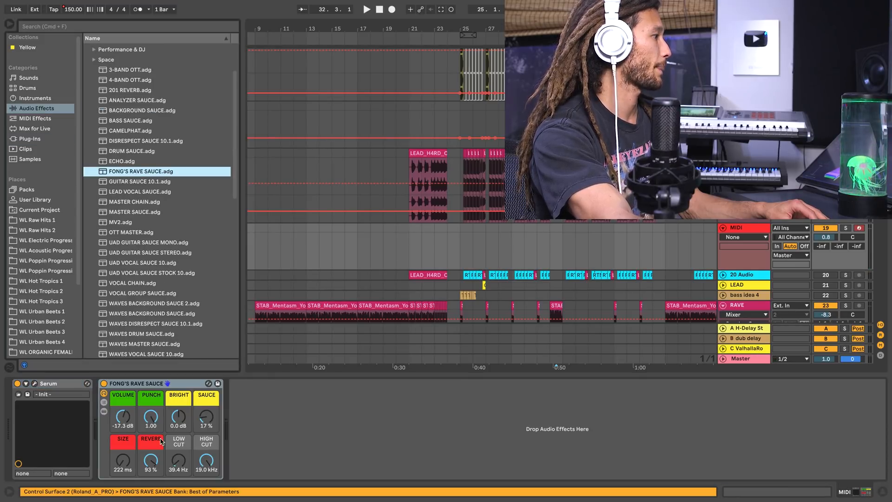
click(129, 463)
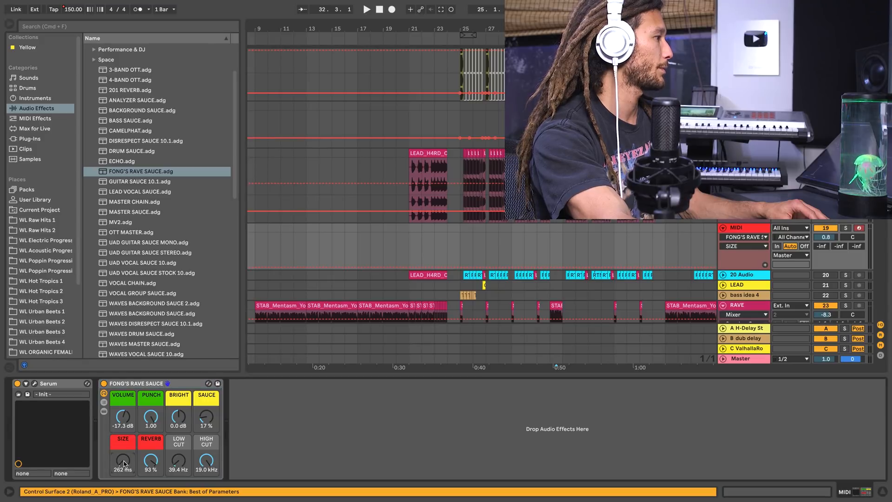
drag(182, 420, 183, 407)
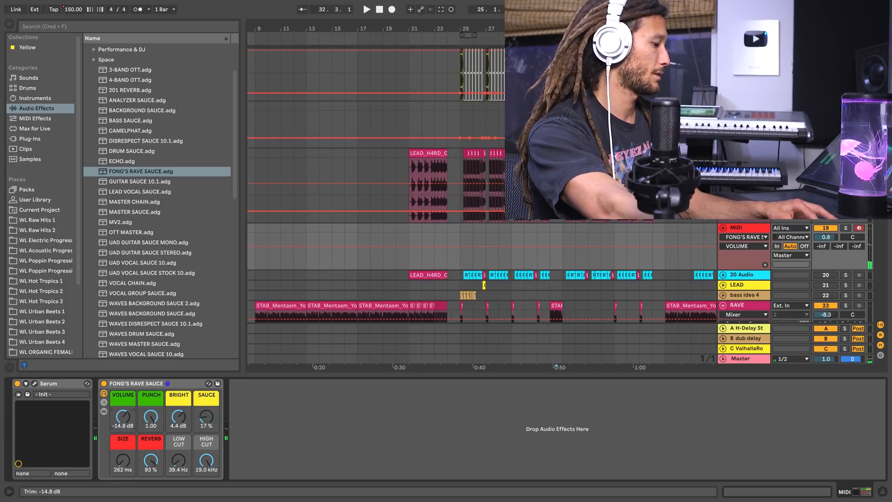
Lower the computer keyboard's octave to C1 to D2 and compare Serum with the rave rack switched off and on.
key(z)
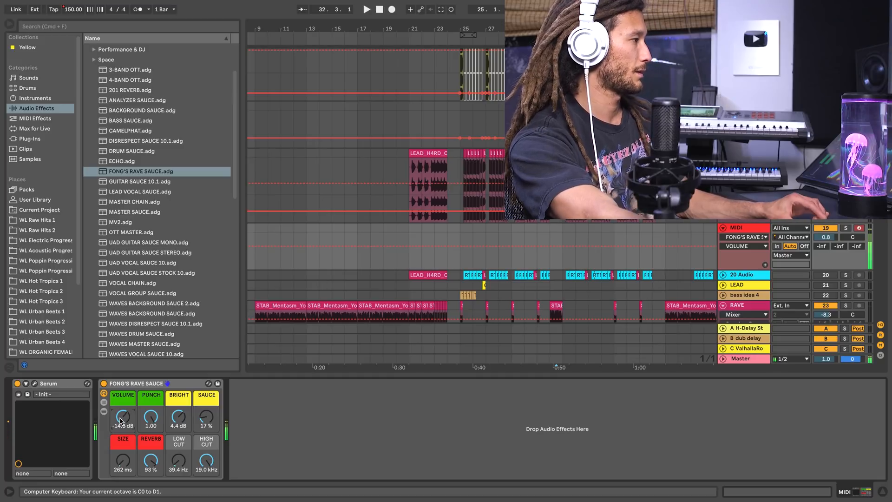
click(104, 384)
key(z)
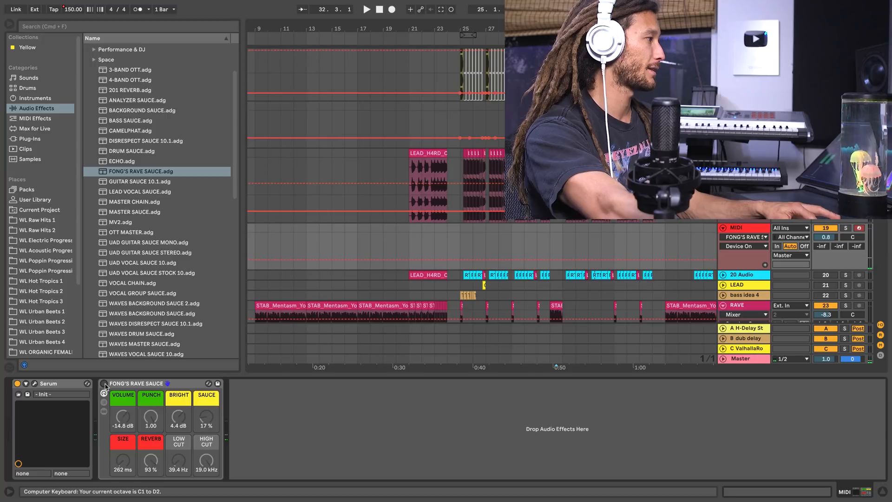
click(104, 384)
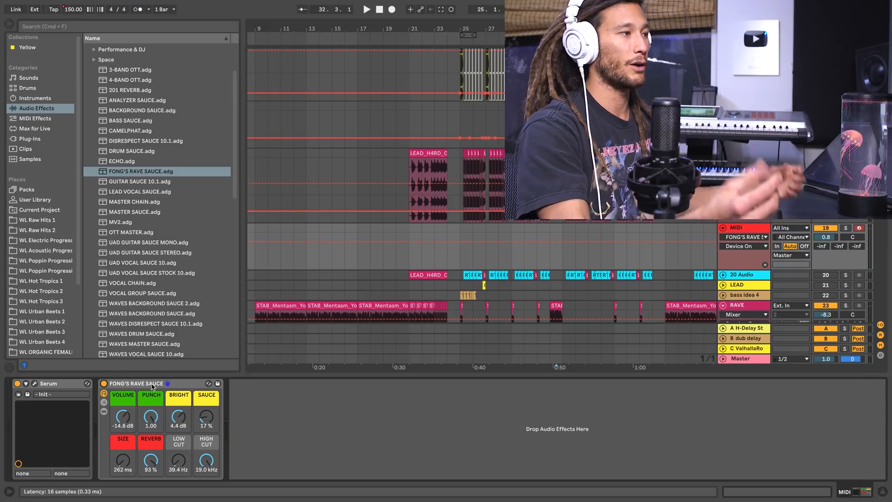
Switch off the rave rack on the Serum track and compare its device chain with the hard lead track's effects.
click(103, 384)
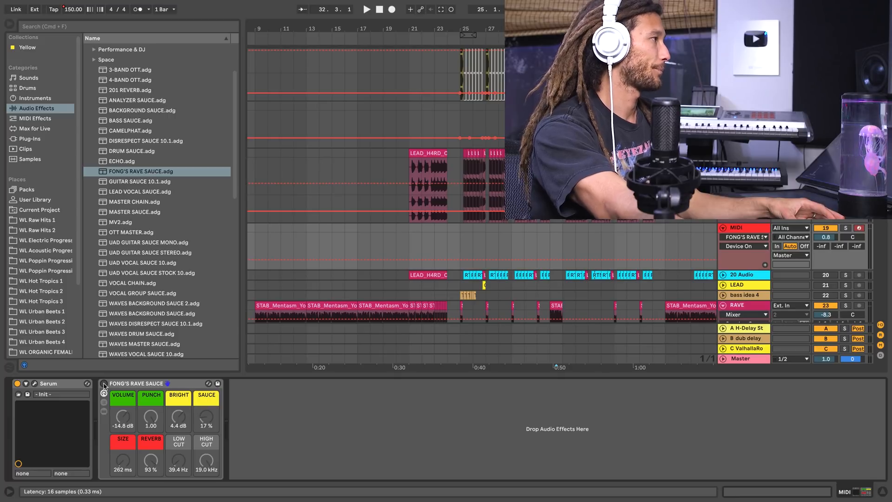
click(754, 228)
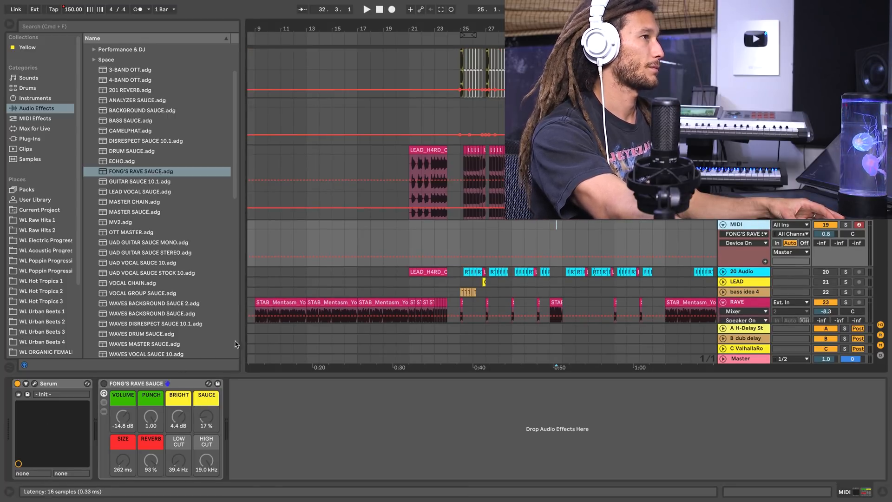
scroll(753, 227, up, 1)
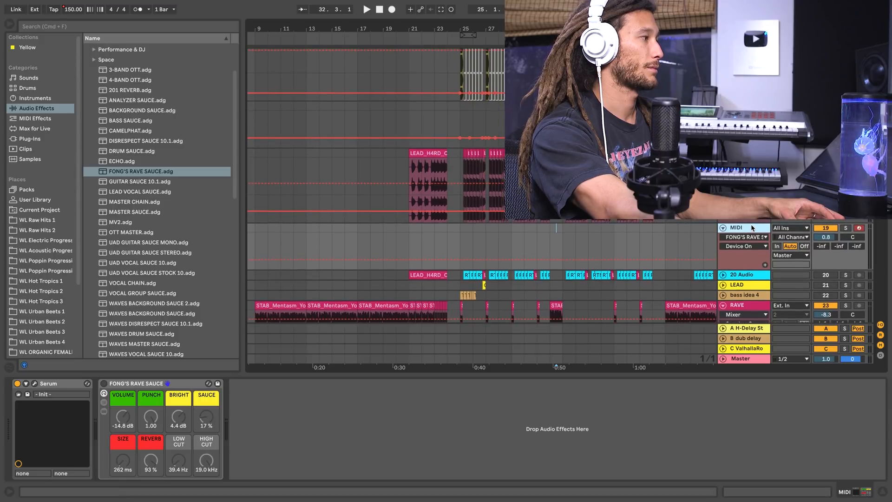
click(745, 153)
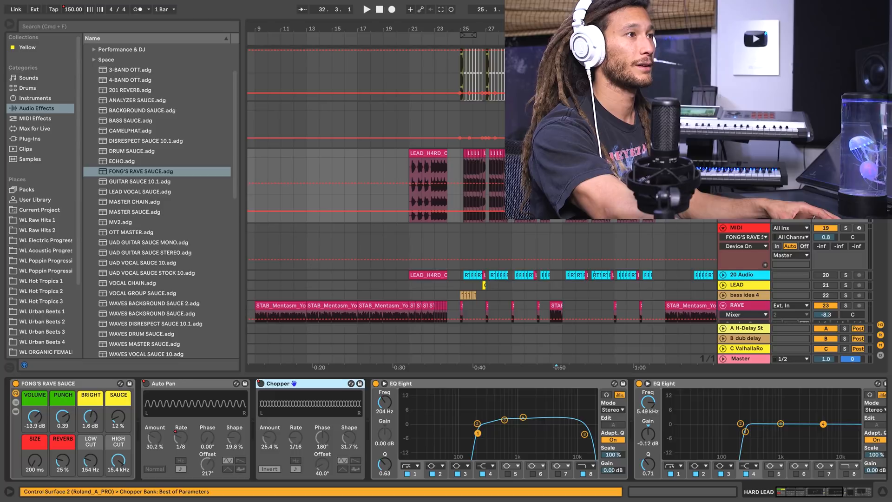
click(756, 229)
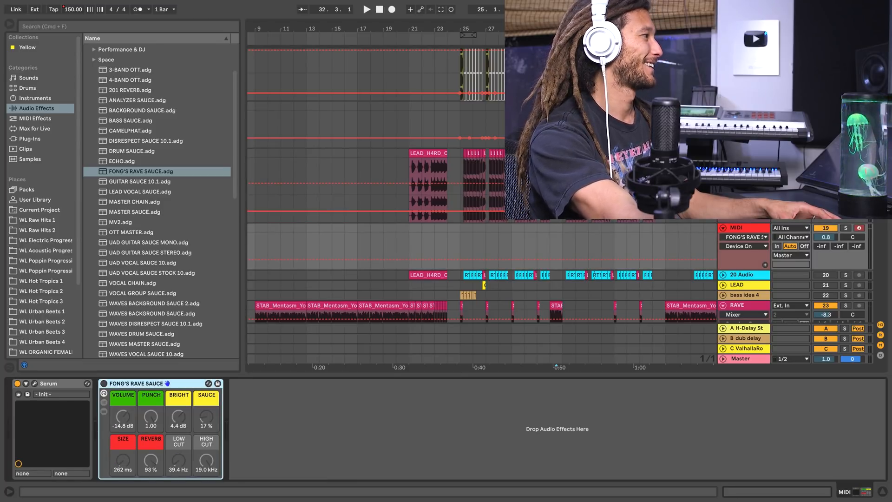
Compare the drop from bar 25 with the figure master chain on the master track bypassed, and switch the chain back on.
scroll(428, 352, up, 1)
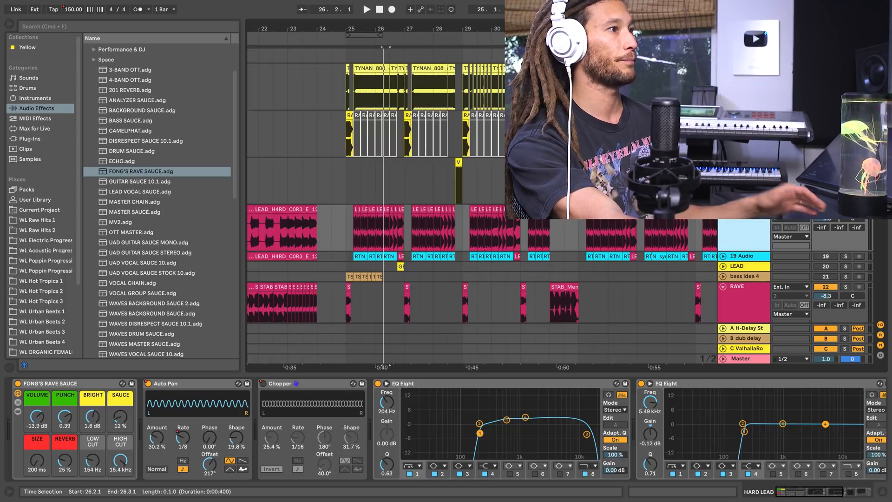
click(742, 358)
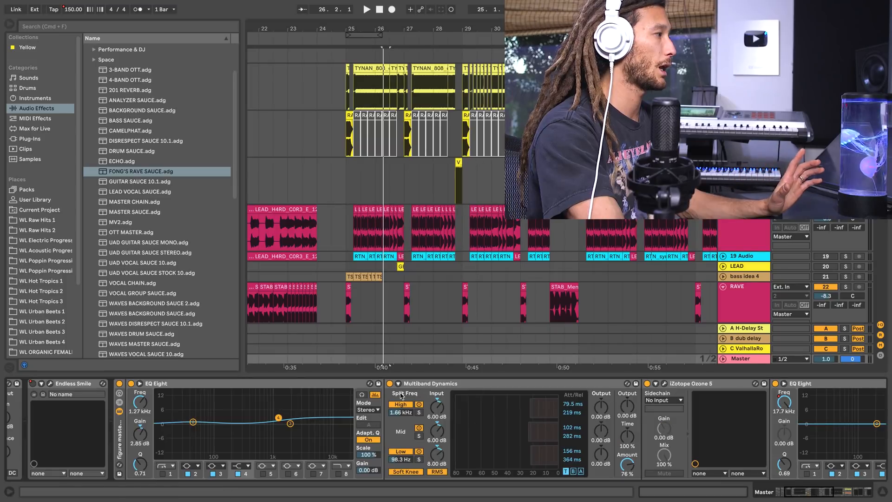
click(119, 384)
scroll(353, 153, up, 15)
click(349, 44)
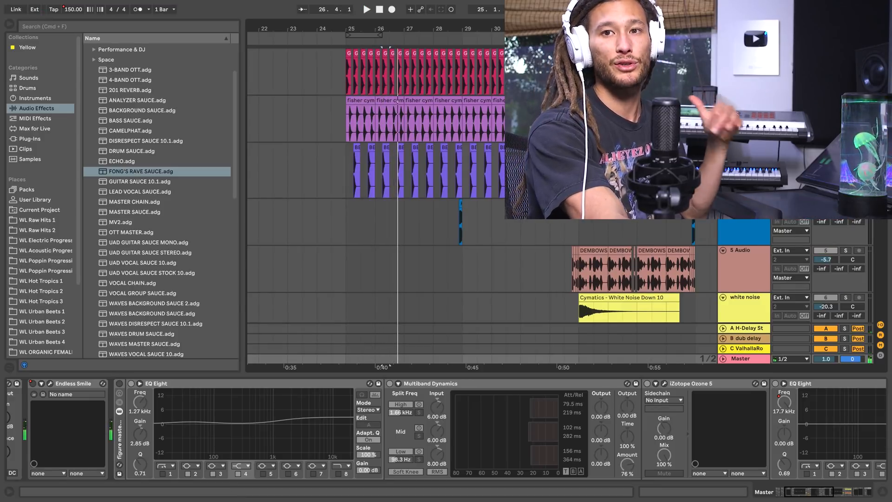
click(349, 41)
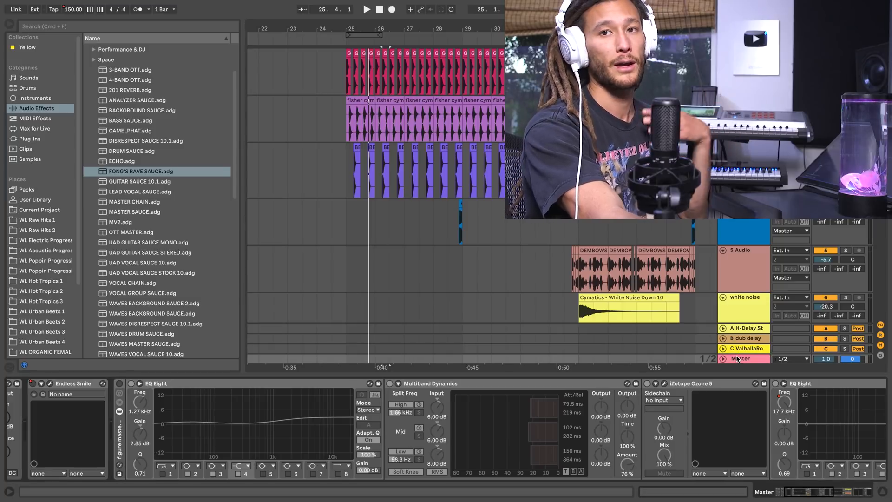
click(119, 383)
Examine the tracks and the master track's effect chain from Utility to Clarity M, and replay the drop from bar 25.
click(422, 241)
scroll(423, 241, down, 5)
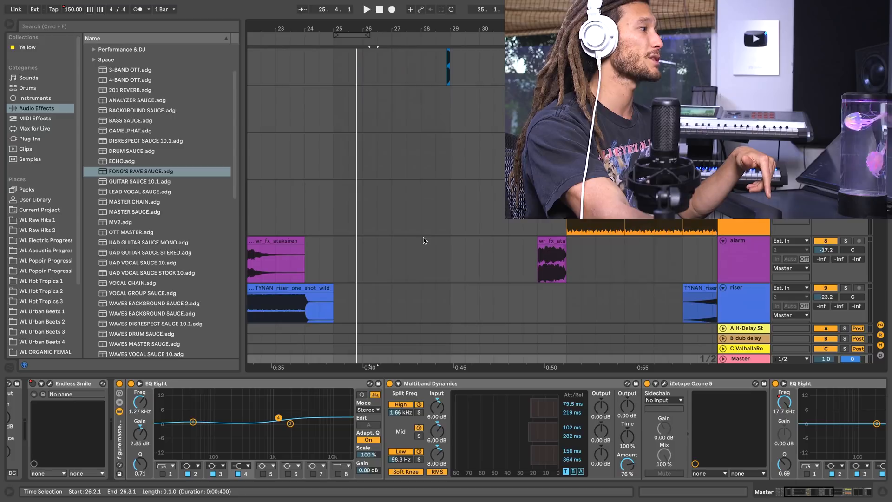
scroll(423, 240, up, 5)
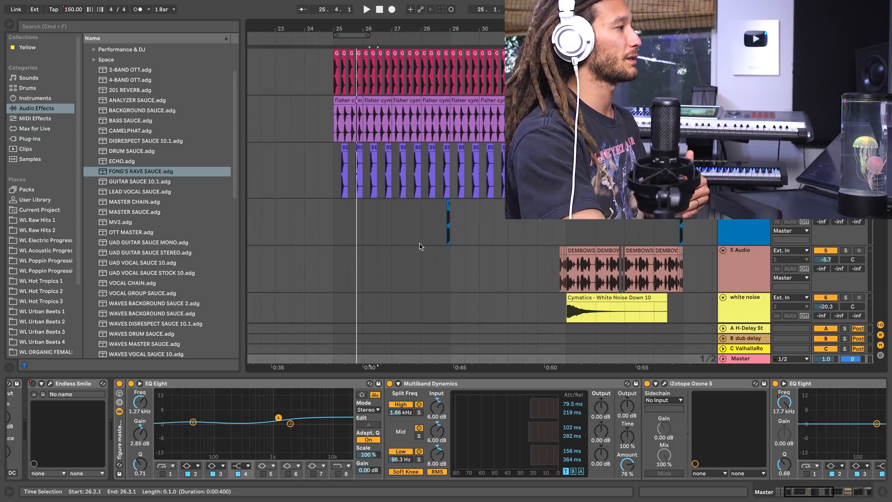
scroll(505, 424, right, 5)
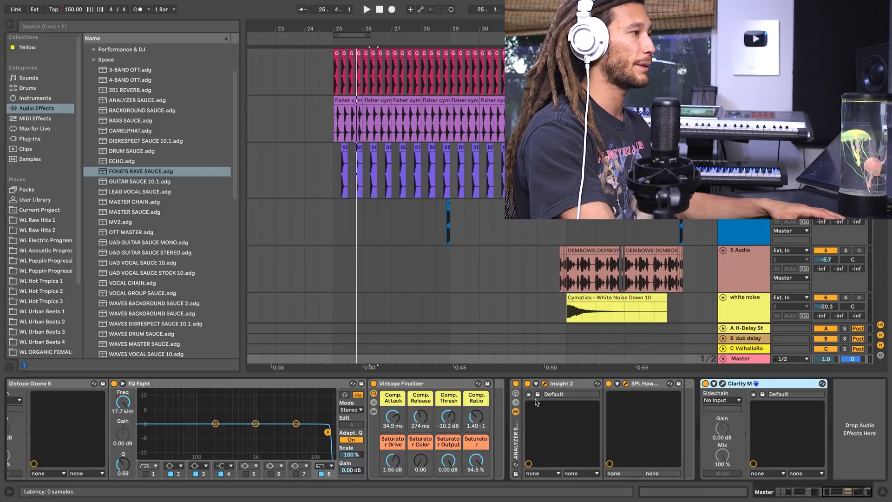
scroll(237, 432, left, 5)
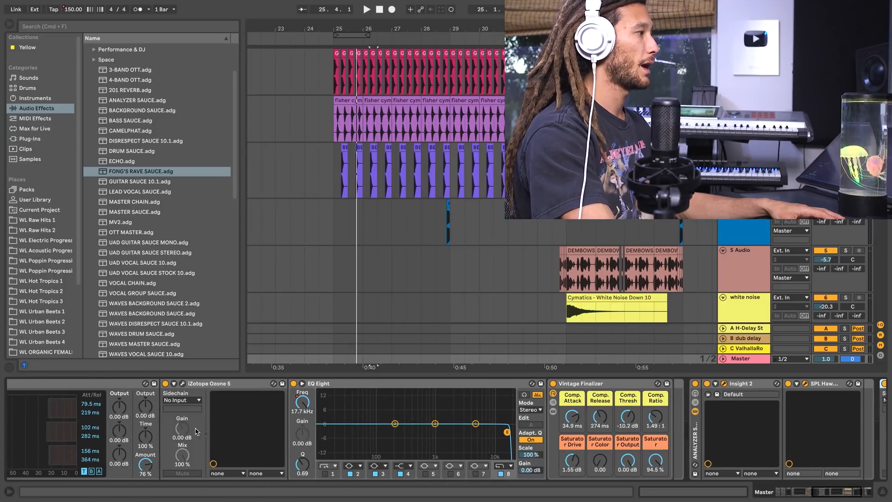
scroll(202, 412, left, 10)
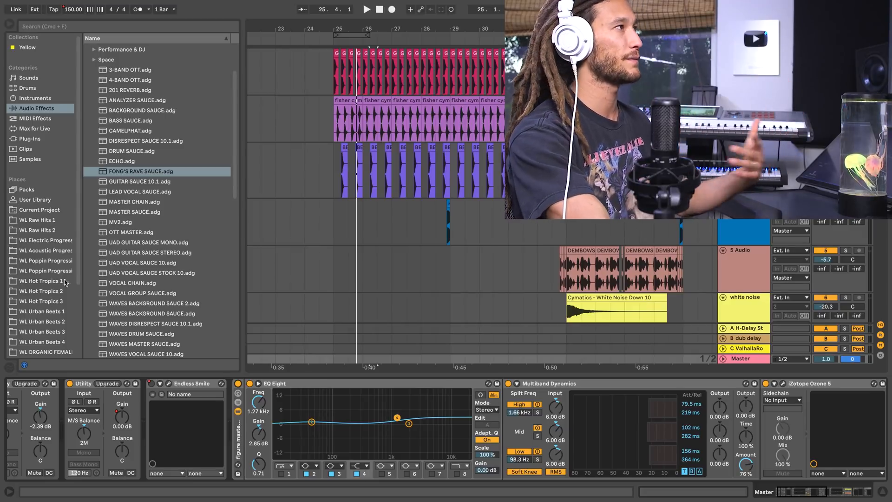
drag(417, 30, 416, 16)
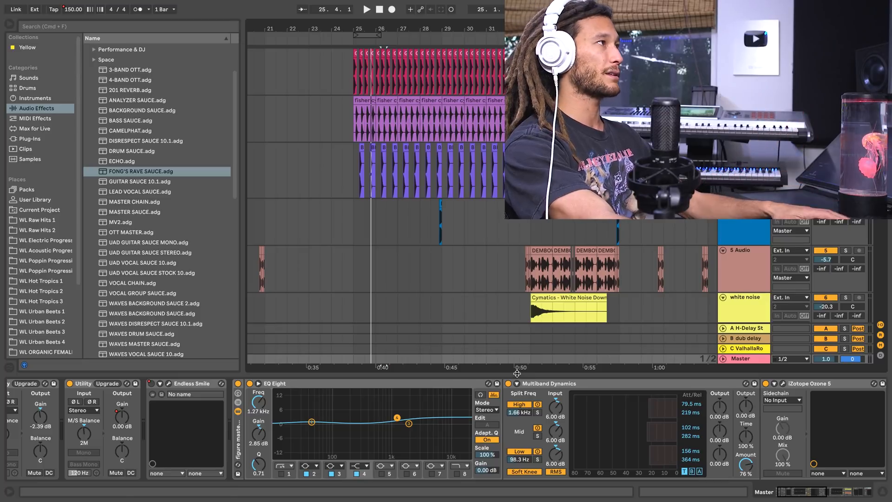
click(351, 40)
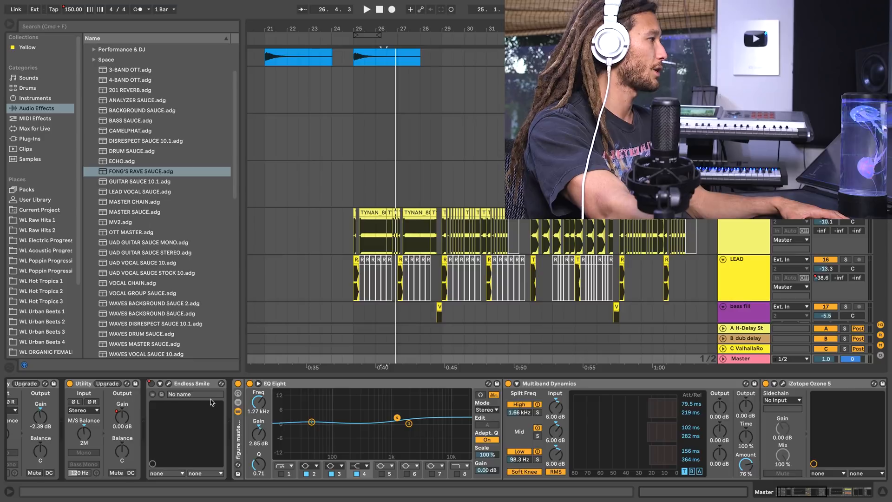
Select the Endless Smile device, unfold the master track and show its automation lanes.
scroll(212, 400, left, 3)
click(221, 387)
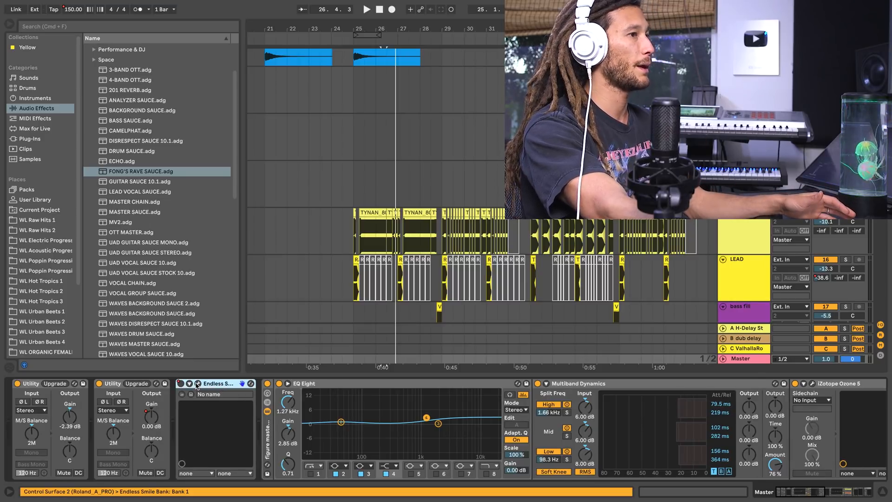
click(722, 360)
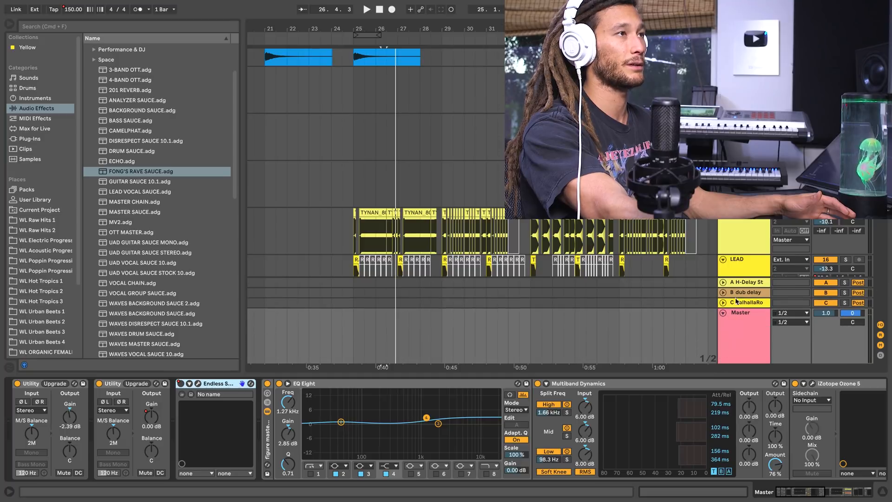
key(a)
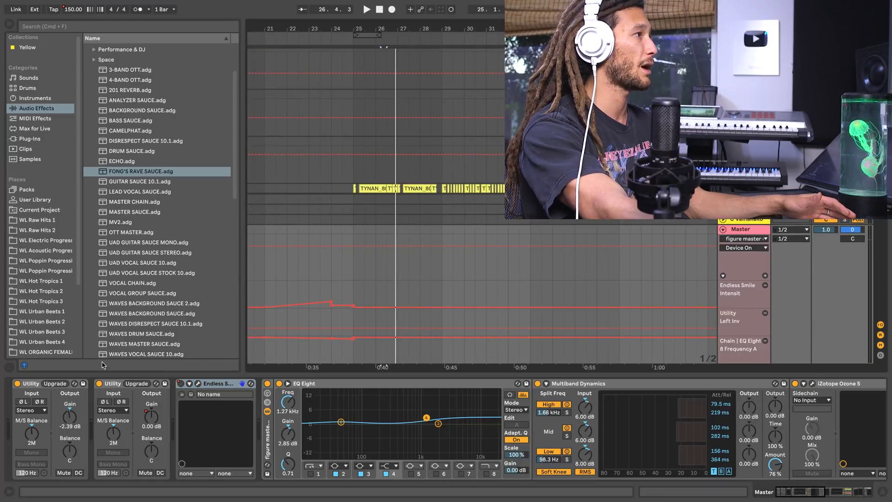
Examine the master track's Endless Smile, Utility and EQ Eight automation during the build-up to bar 25.
scroll(388, 216, down, 5)
scroll(388, 218, left, 5)
scroll(388, 217, down, 3)
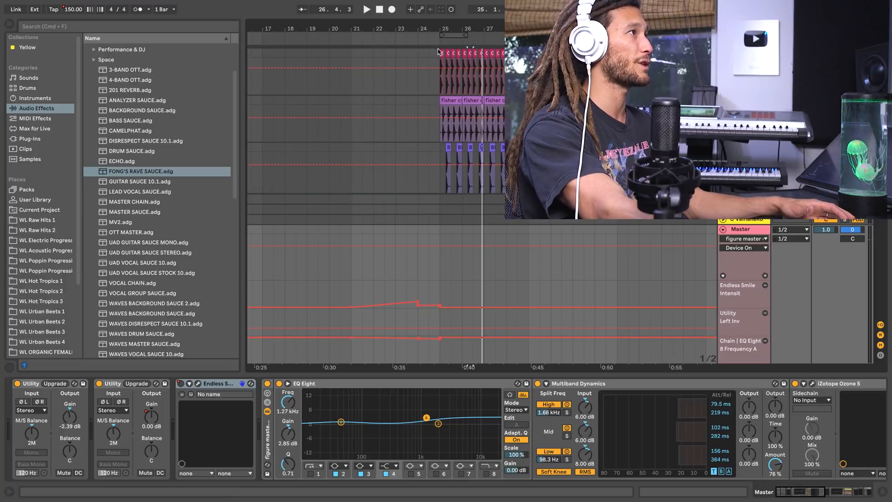
drag(442, 28, 442, 49)
scroll(381, 175, down, 5)
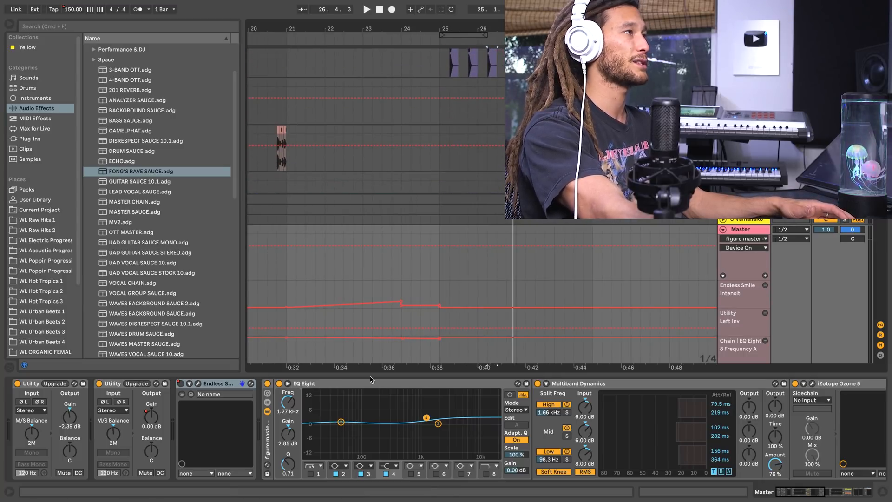
scroll(412, 157, up, 3)
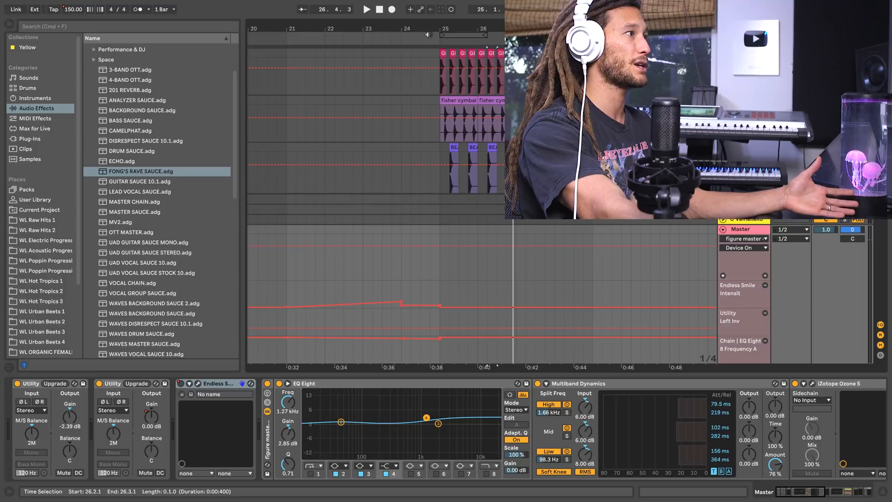
drag(429, 28, 429, 22)
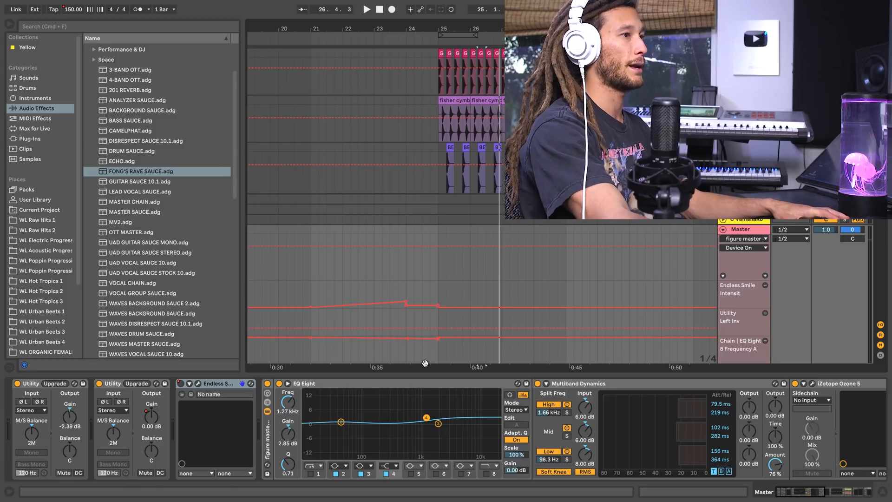
scroll(538, 335, right, 1)
Review the master chain's EQ, Multiband Dynamics, Ozone 5 and Vintage Finalizer, and check the EQ frequency automation before the drop.
click(761, 230)
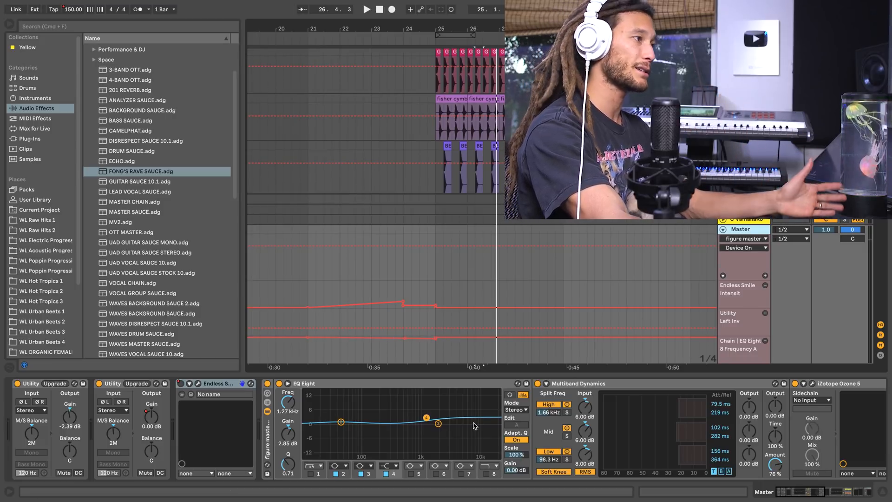
scroll(474, 425, right, 5)
scroll(473, 426, right, 10)
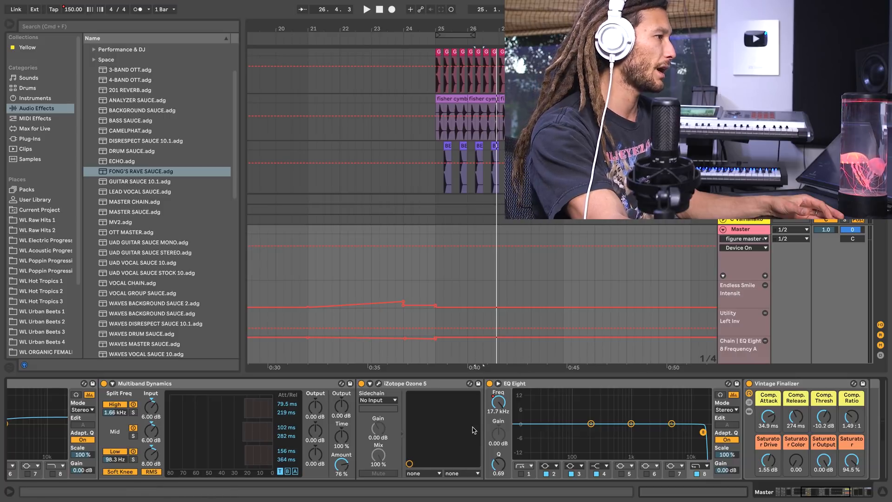
scroll(473, 429, left, 5)
scroll(473, 429, left, 10)
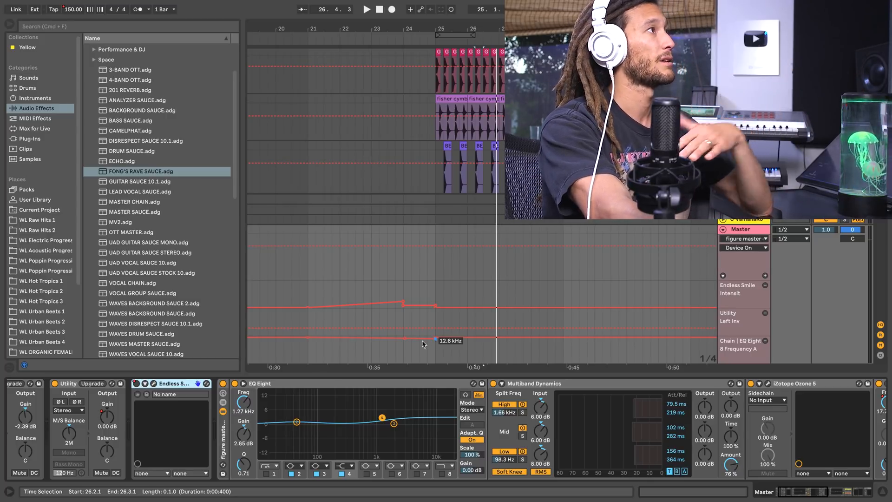
mouse_move(480, 15)
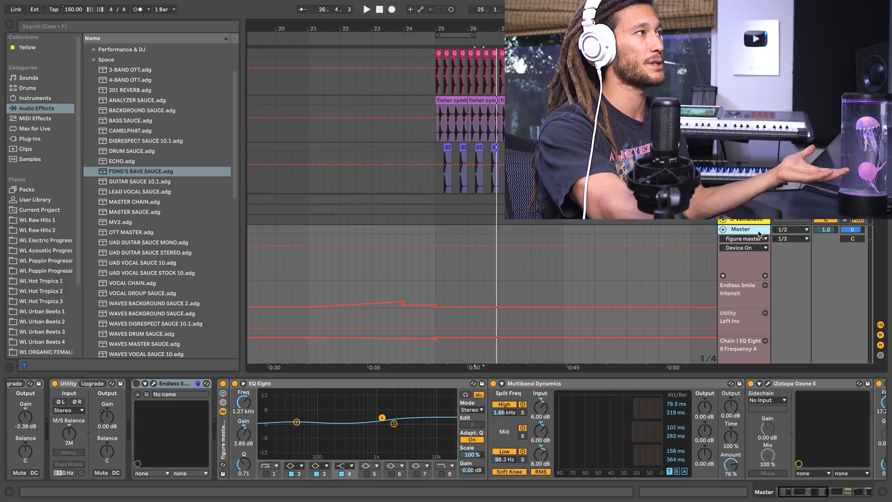
scroll(453, 182, down, 3)
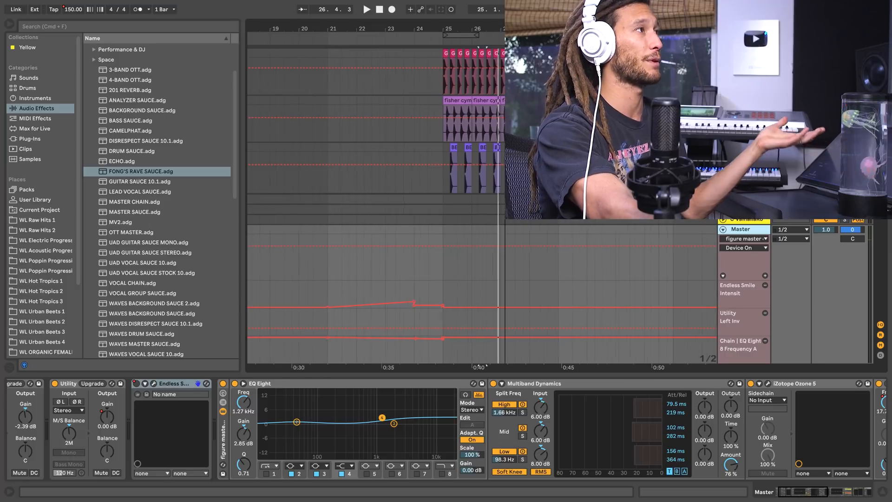
scroll(444, 257, down, 1)
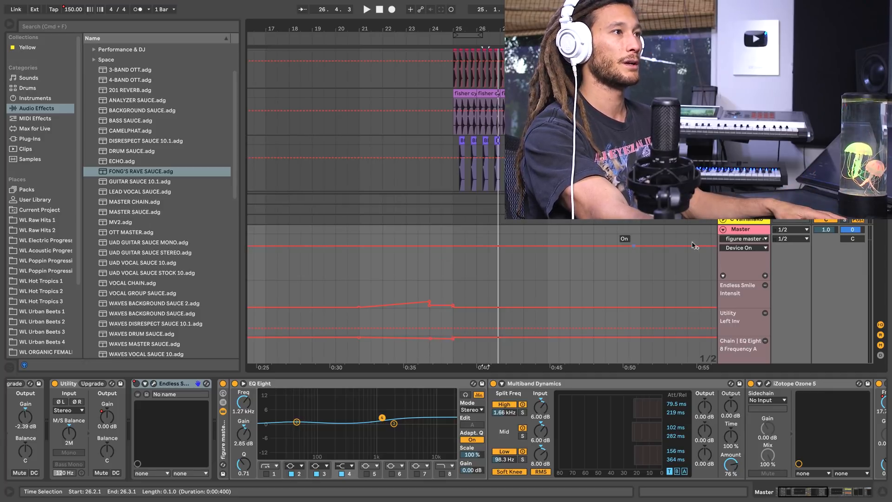
Display the second Utility's Gain (Legacy) automation on the master track, and fold the track back up.
click(748, 242)
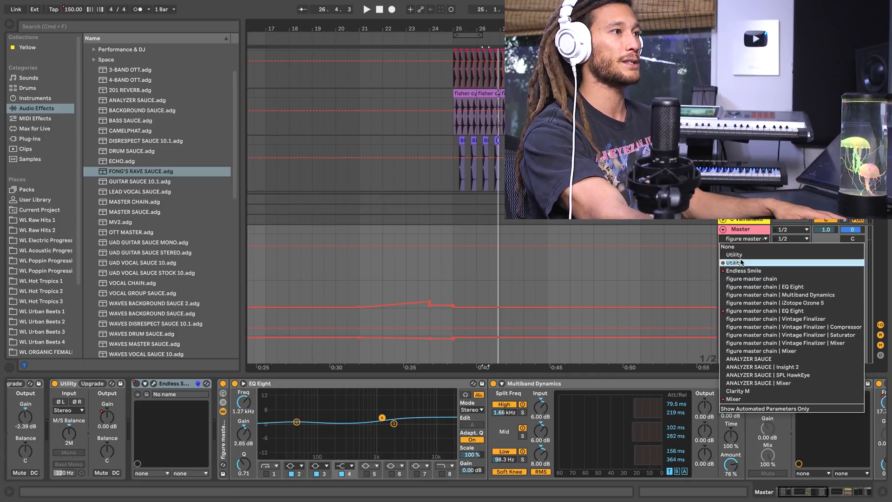
click(741, 263)
click(744, 249)
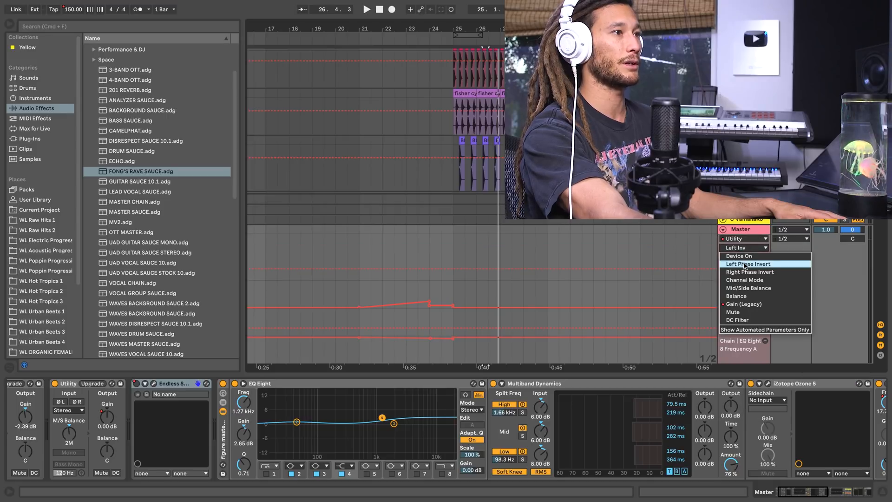
click(749, 310)
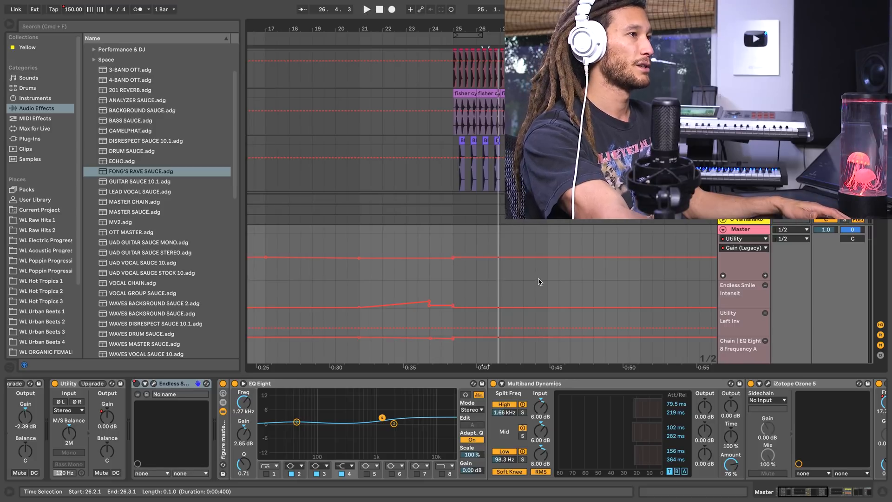
double_click(746, 229)
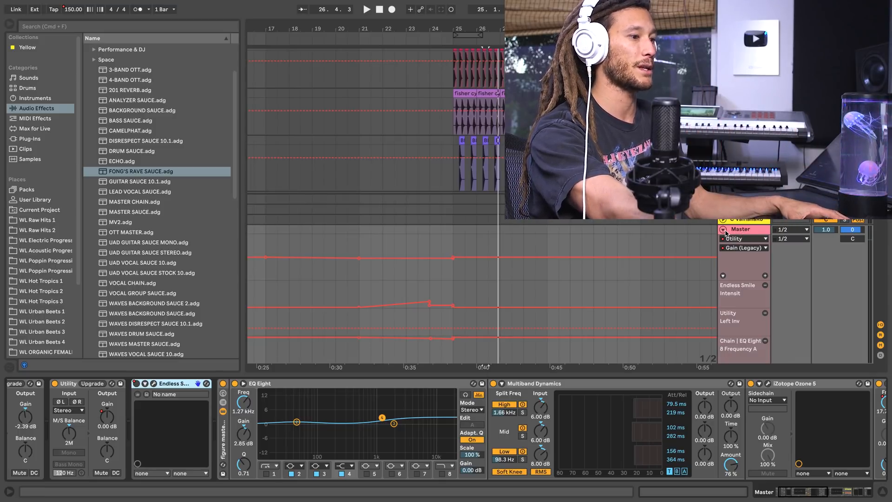
click(723, 230)
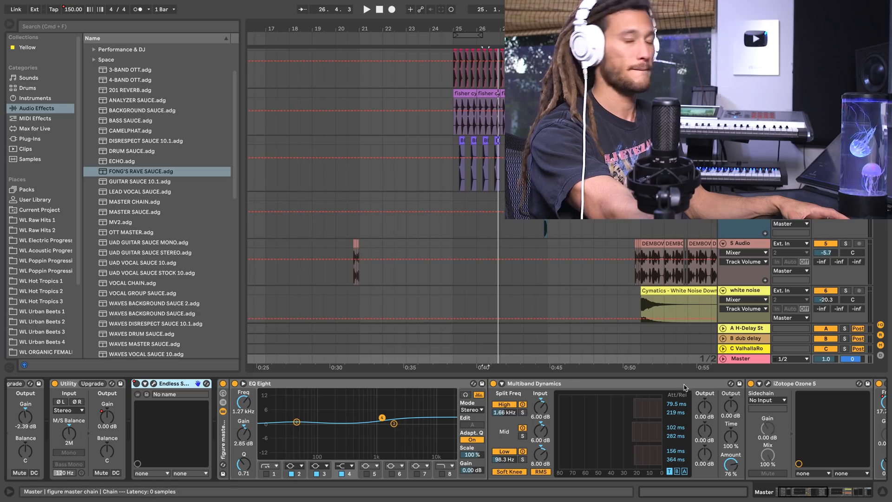